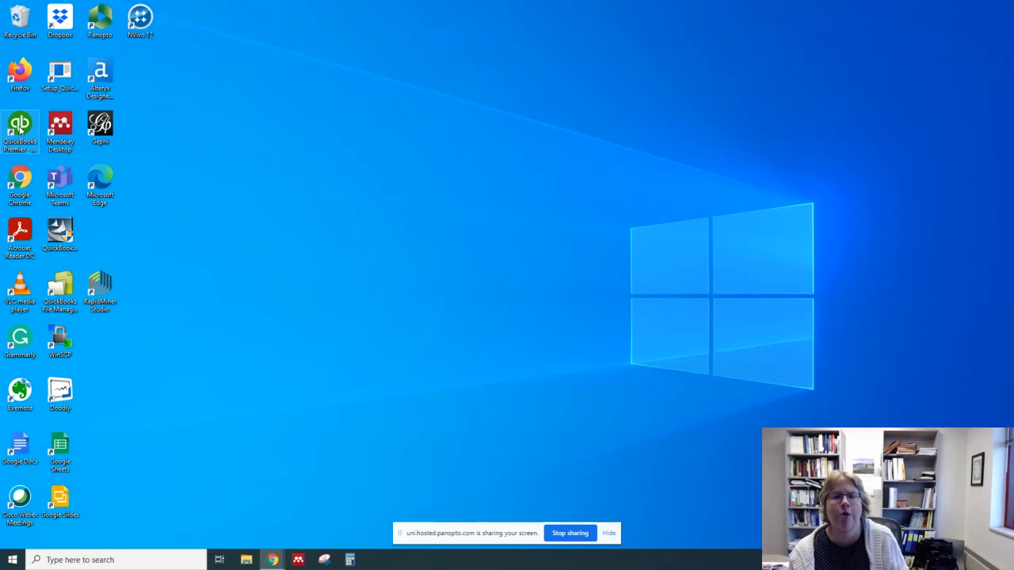
Launch QuickBooks, postpone the update, and open the Lesson1.qbw company file.
double_click(20, 127)
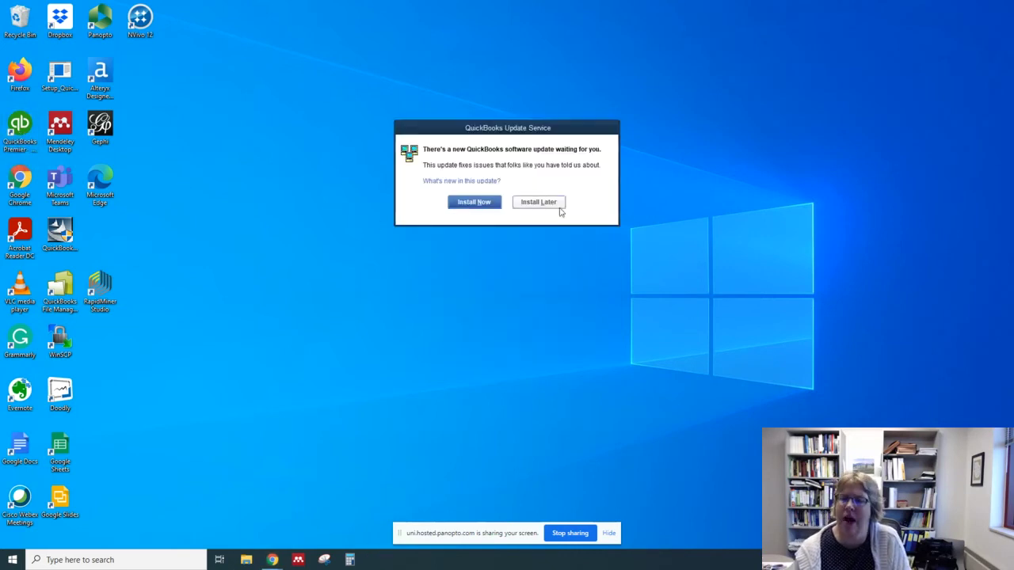
click(540, 203)
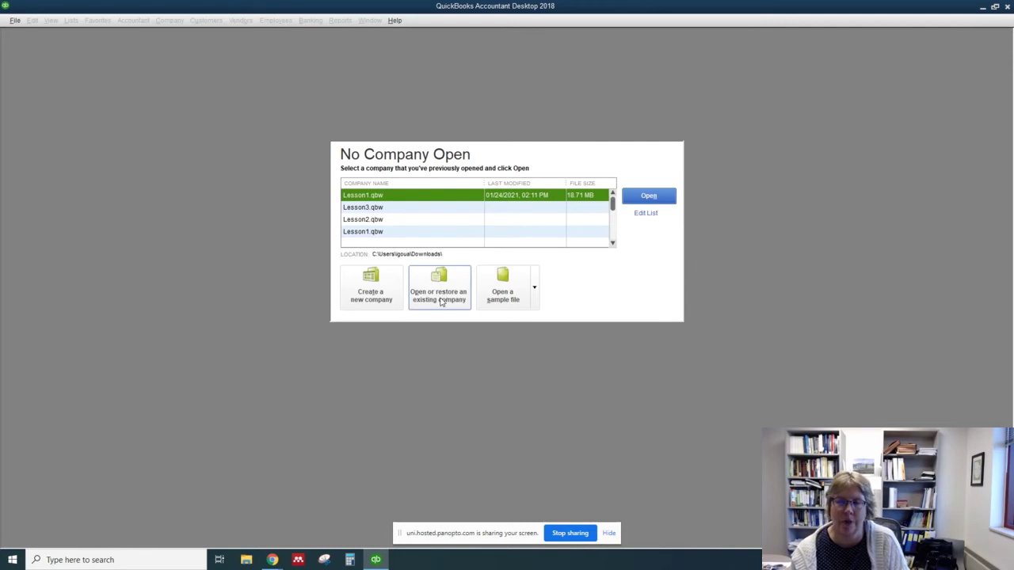
click(440, 298)
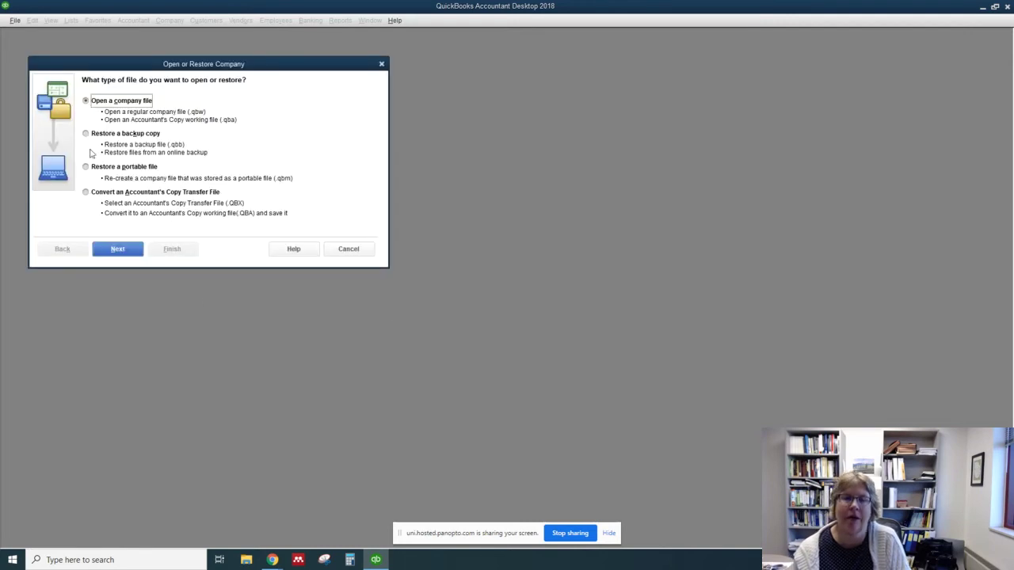
click(115, 250)
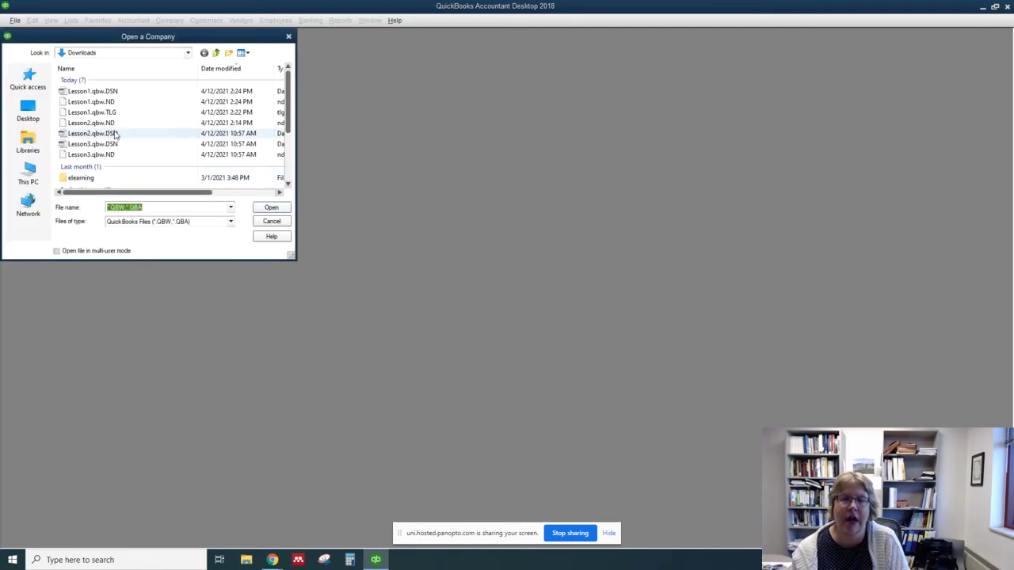
scroll(115, 135, down, 3)
click(112, 137)
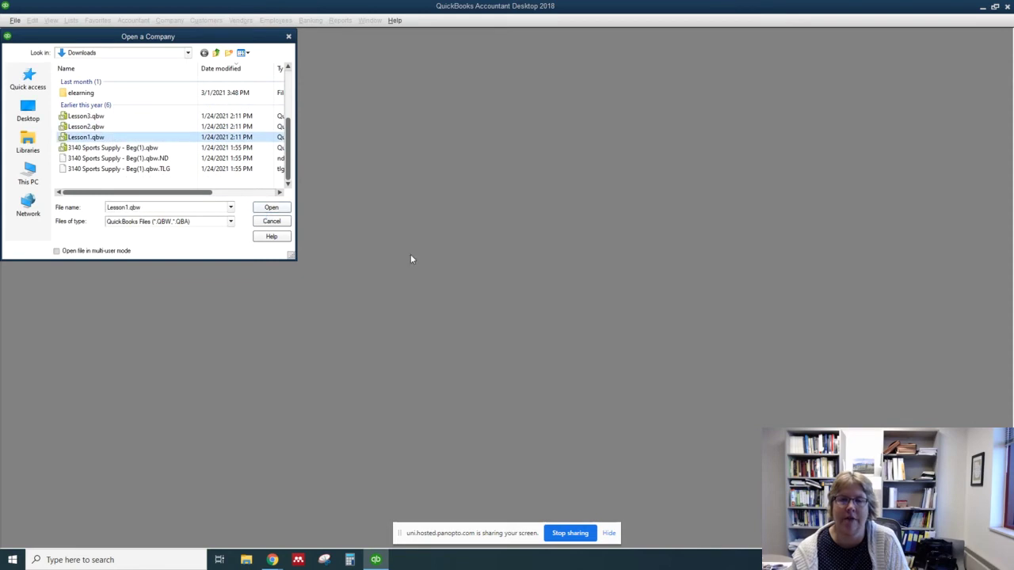
click(271, 207)
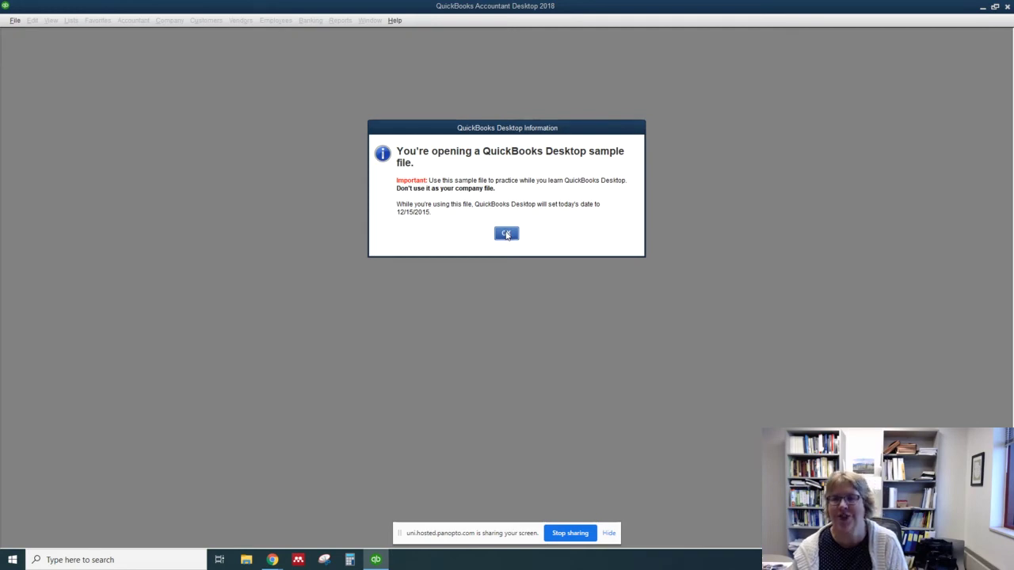
Accept the 12/15/2015 date notice, close the Accountant Center and enlarge the Home window.
click(507, 234)
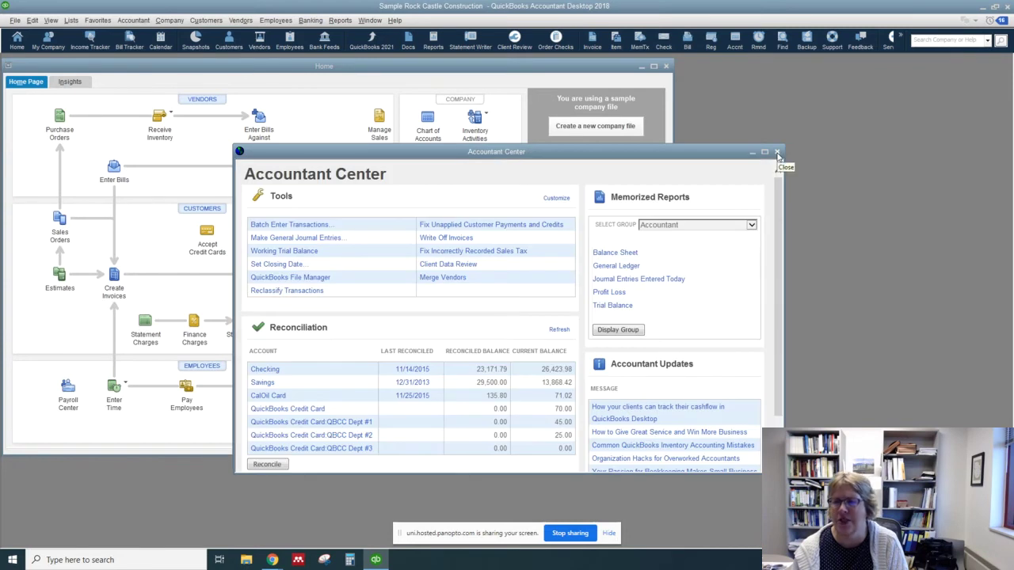
click(777, 152)
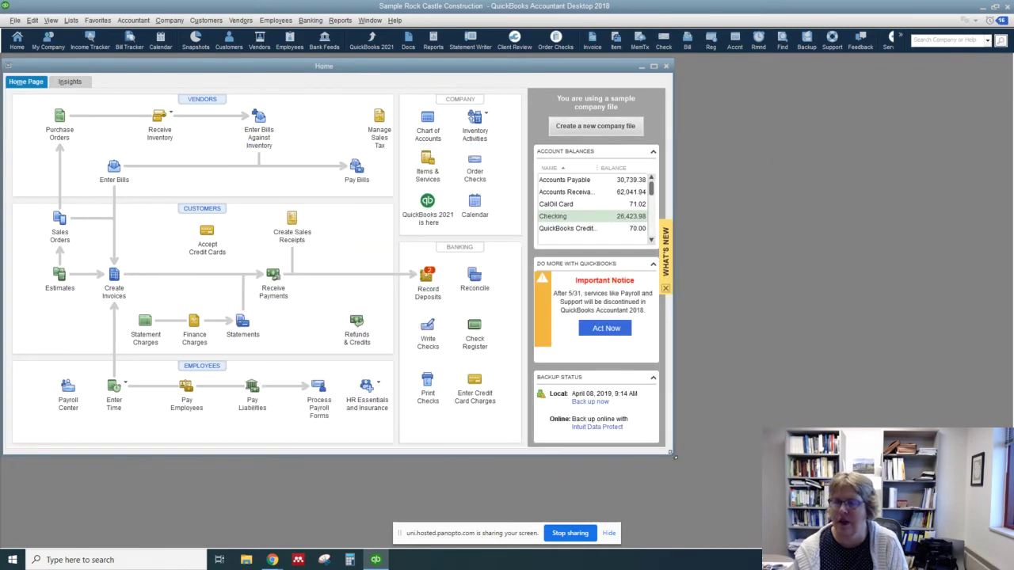
drag(672, 455, 844, 502)
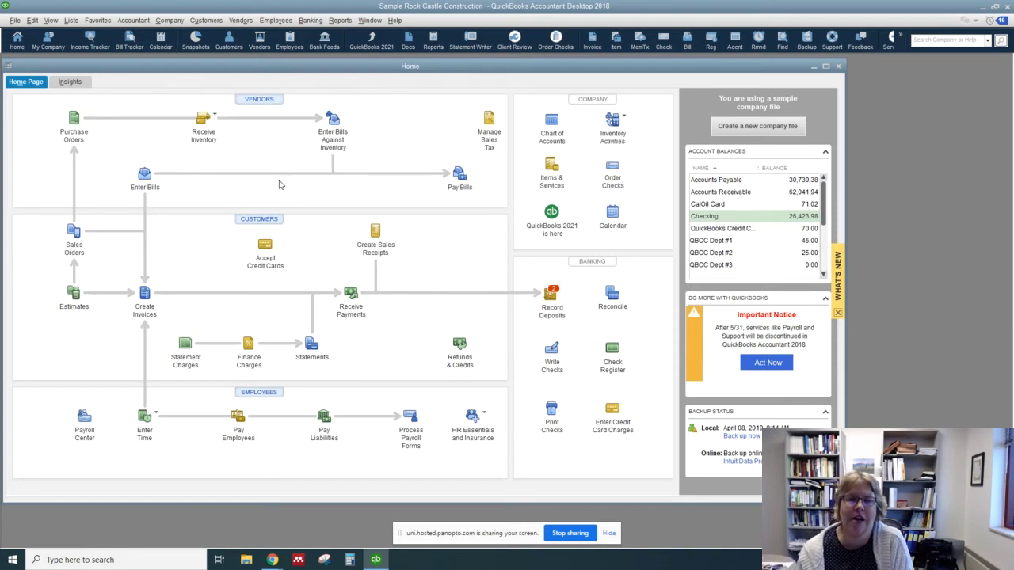
click(82, 21)
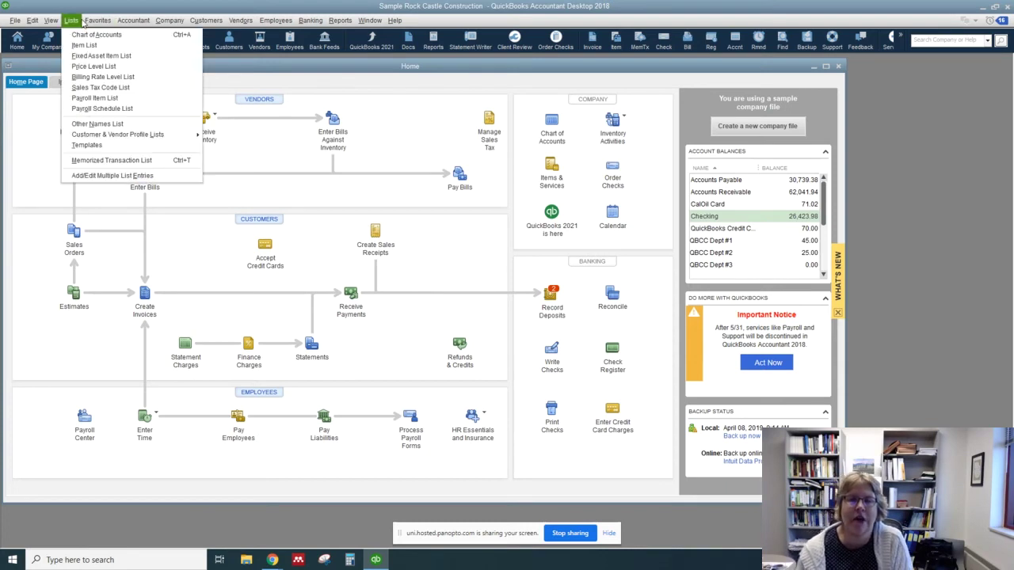
Browse the Lists menu, then open the Chart of Accounts and enlarge its window.
click(83, 21)
click(79, 21)
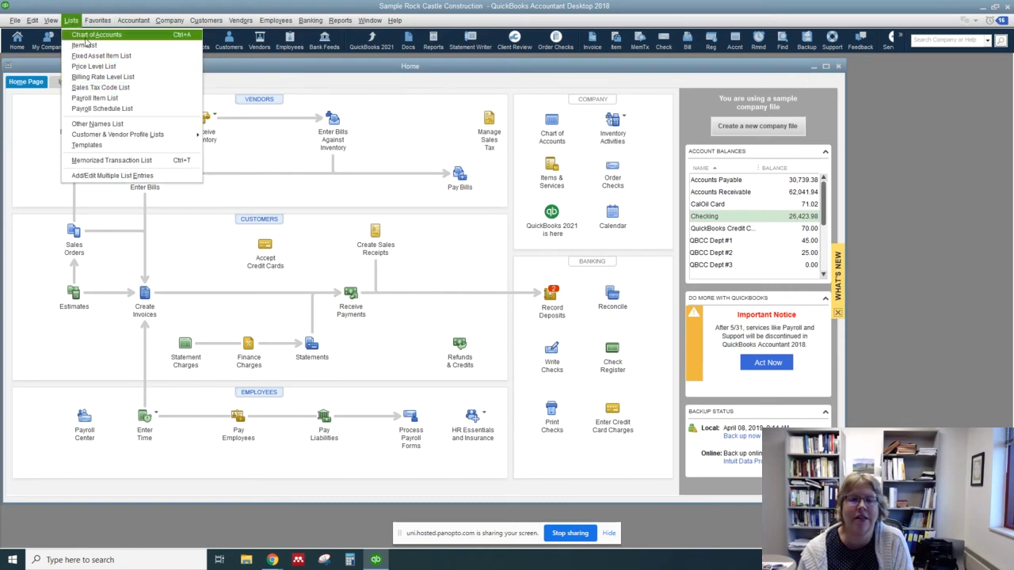
click(35, 173)
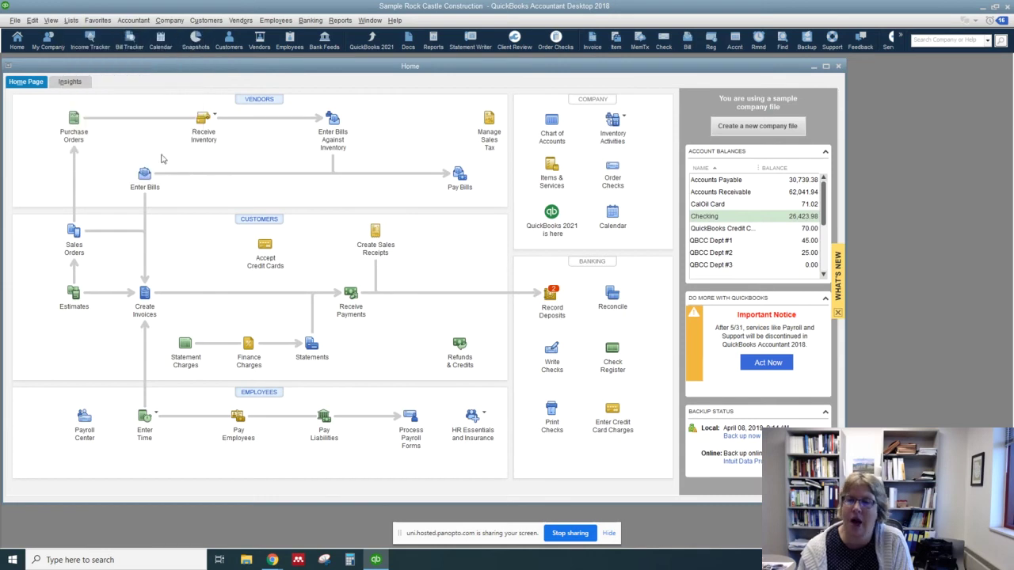
click(554, 129)
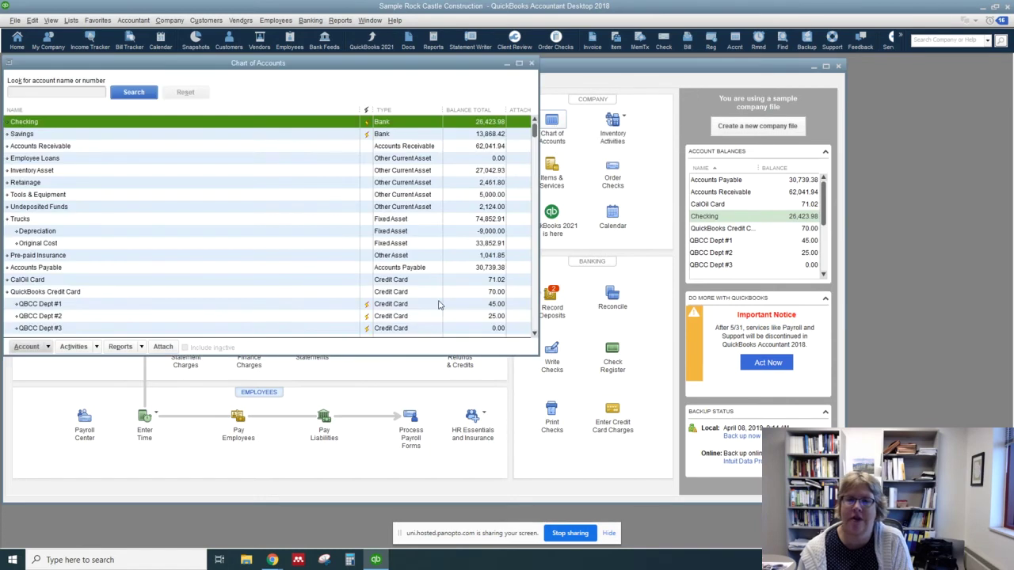
click(531, 62)
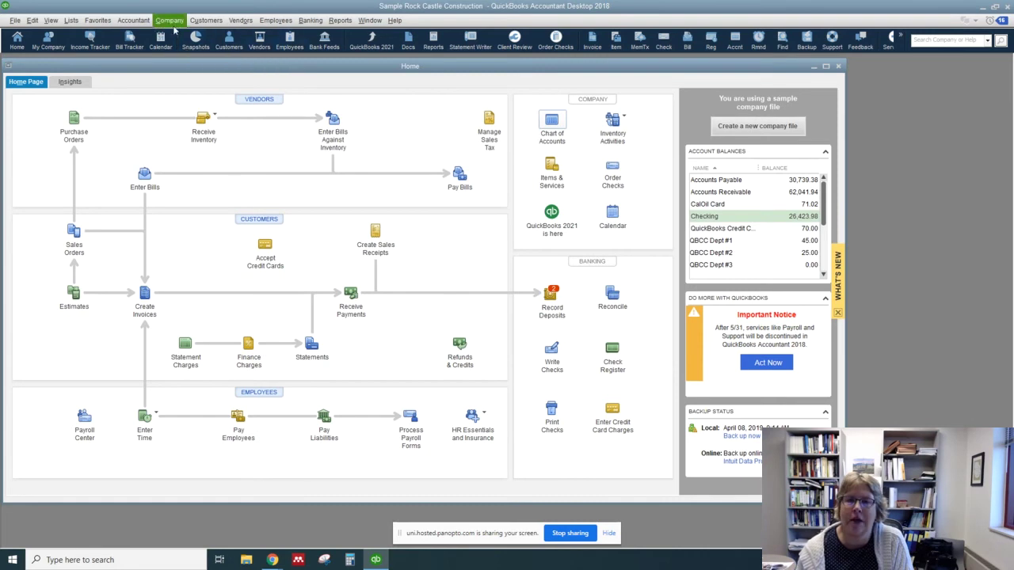
click(169, 21)
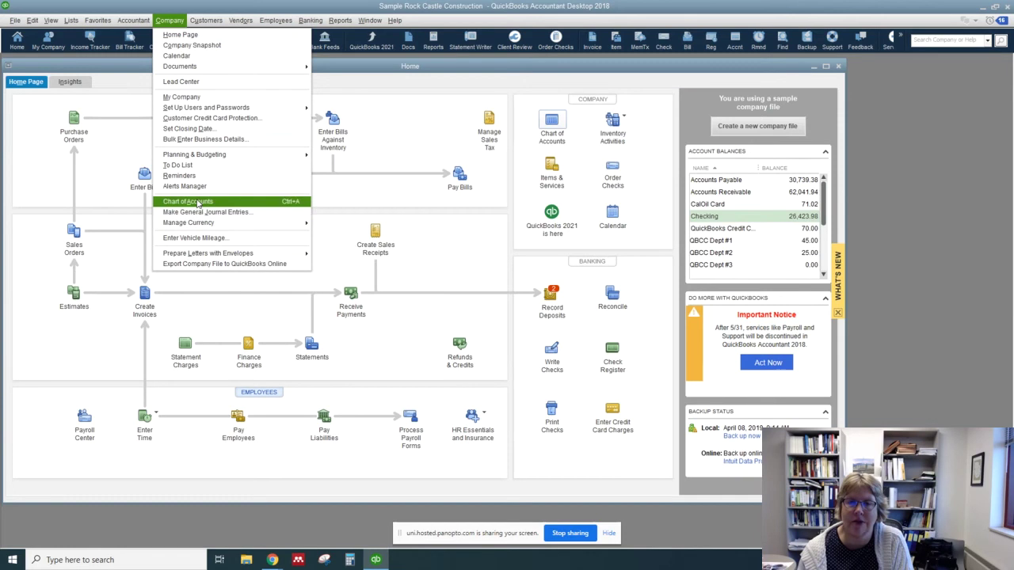
click(555, 127)
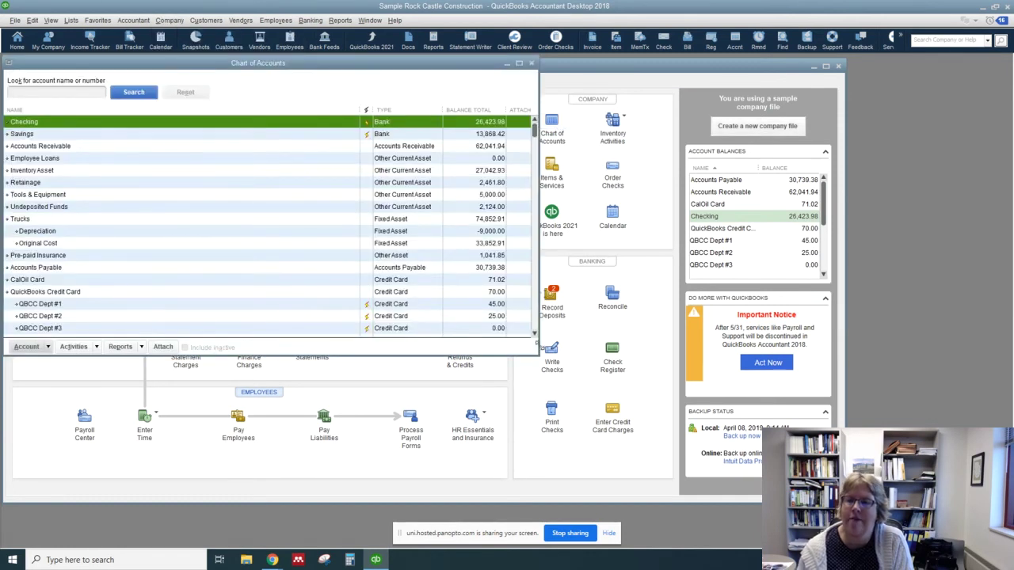
drag(537, 354, 648, 465)
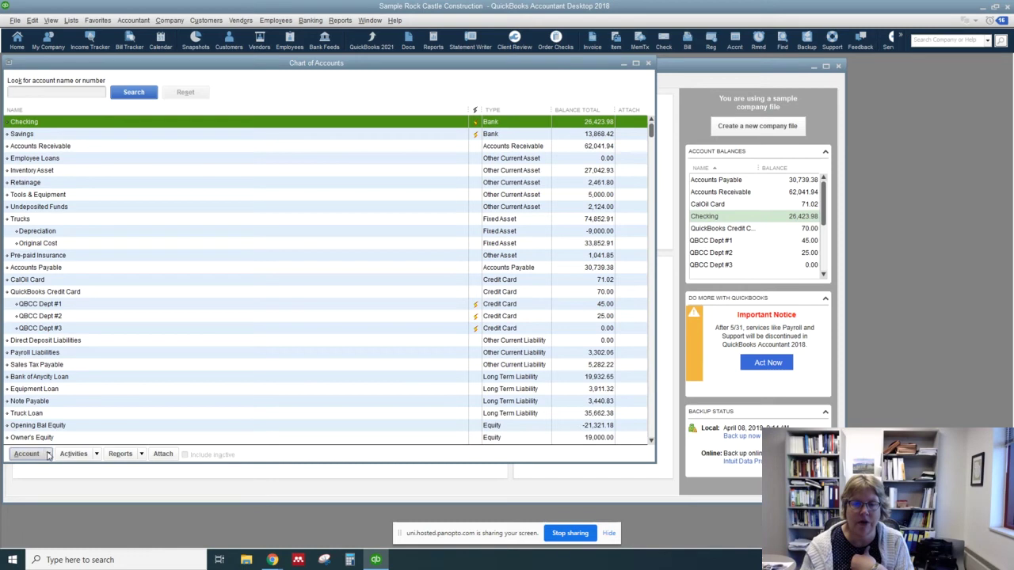
Create the Income account 'Consulting', mapped to Schedule C: Other business income.
click(47, 457)
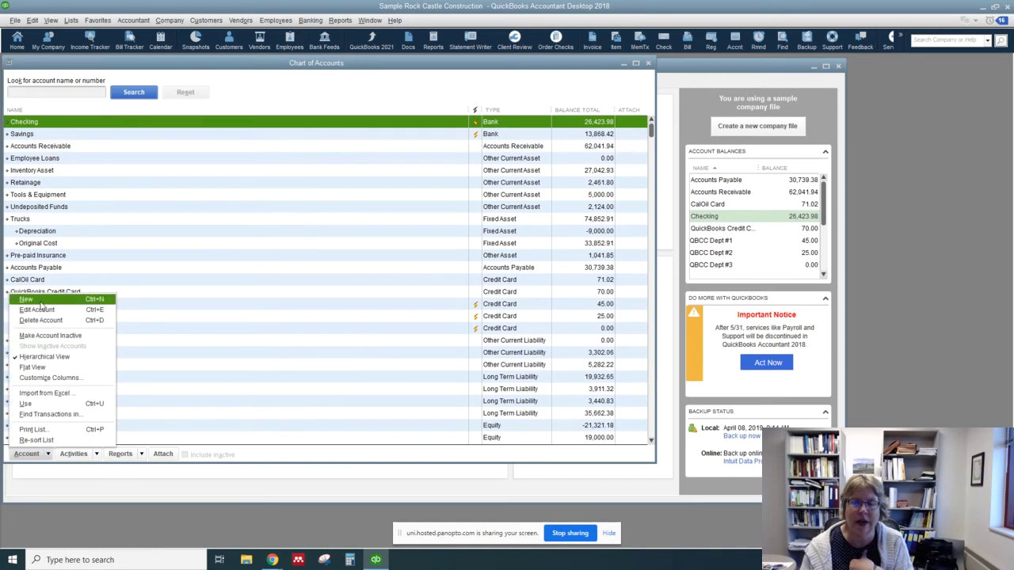
click(27, 300)
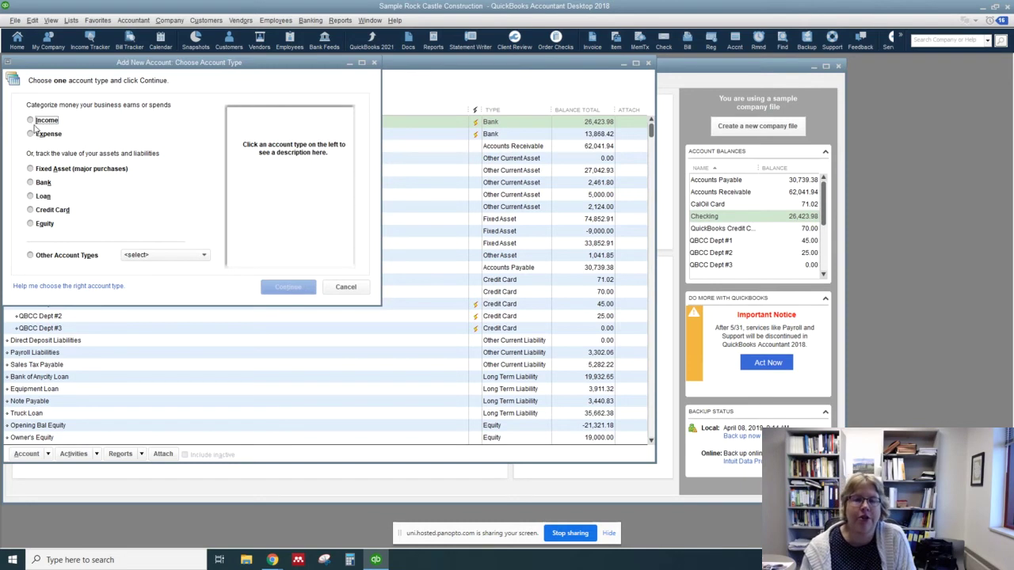
click(35, 123)
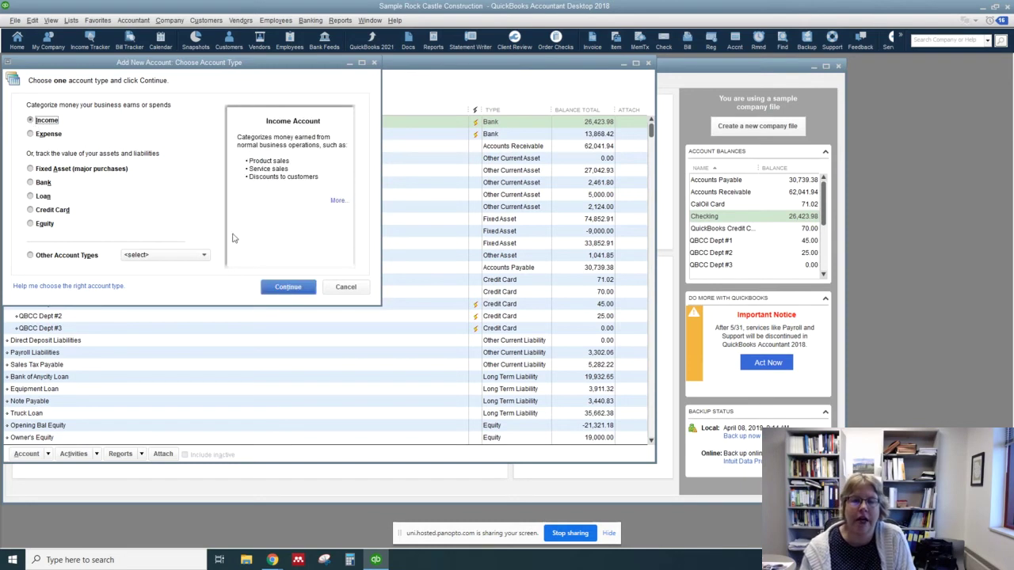
click(282, 290)
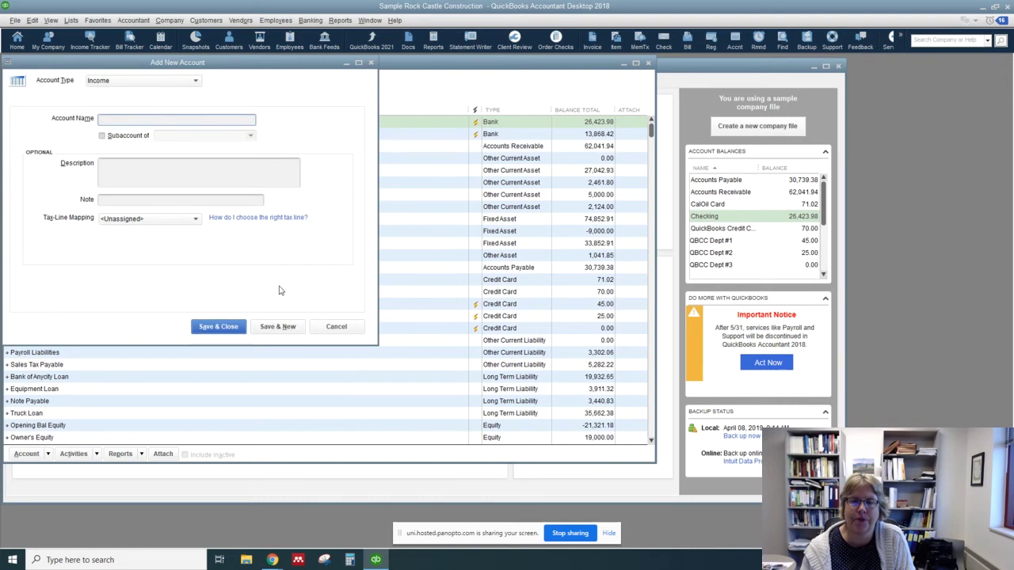
text(Co)
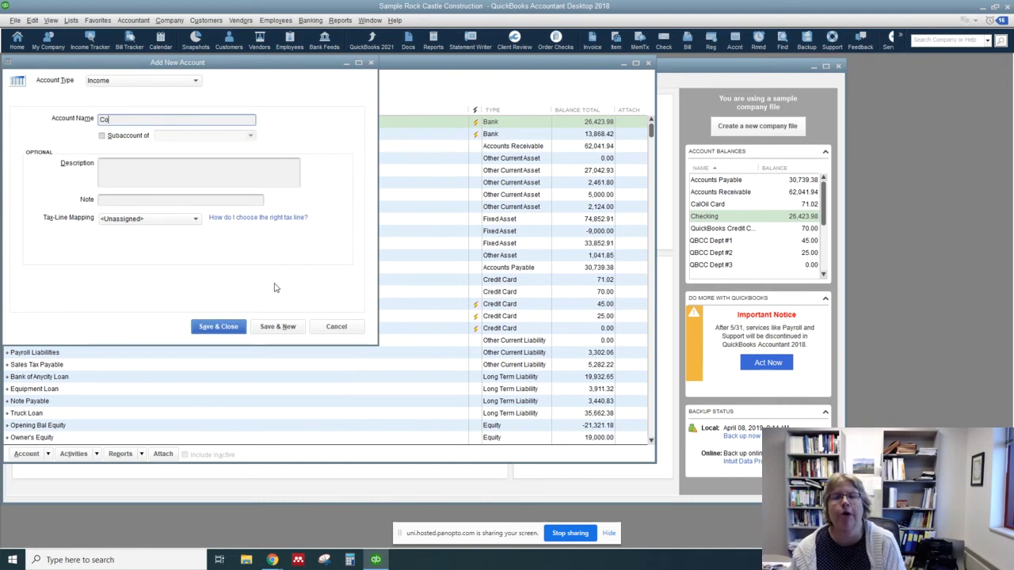
text(nsulting)
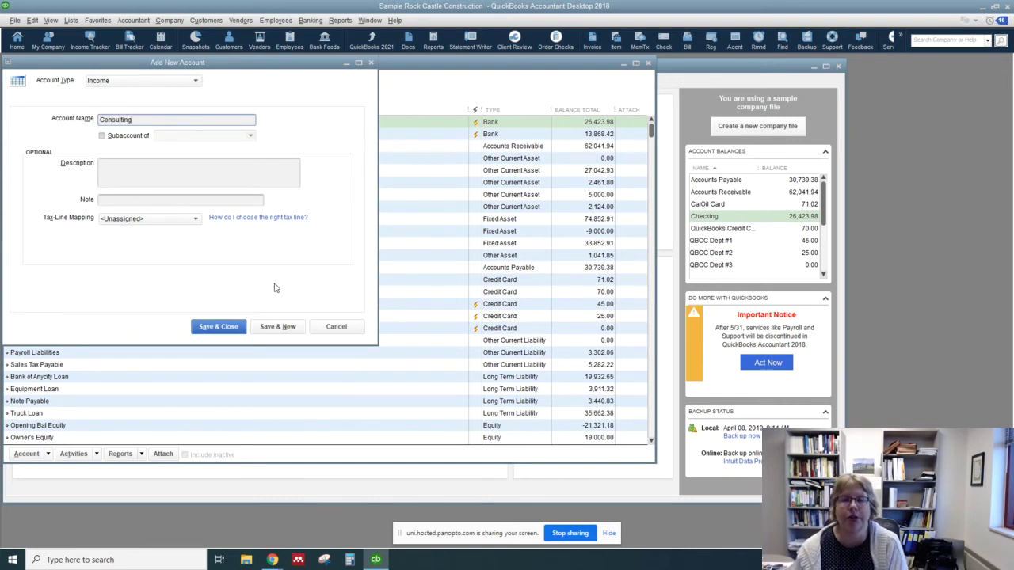
key(Tab)
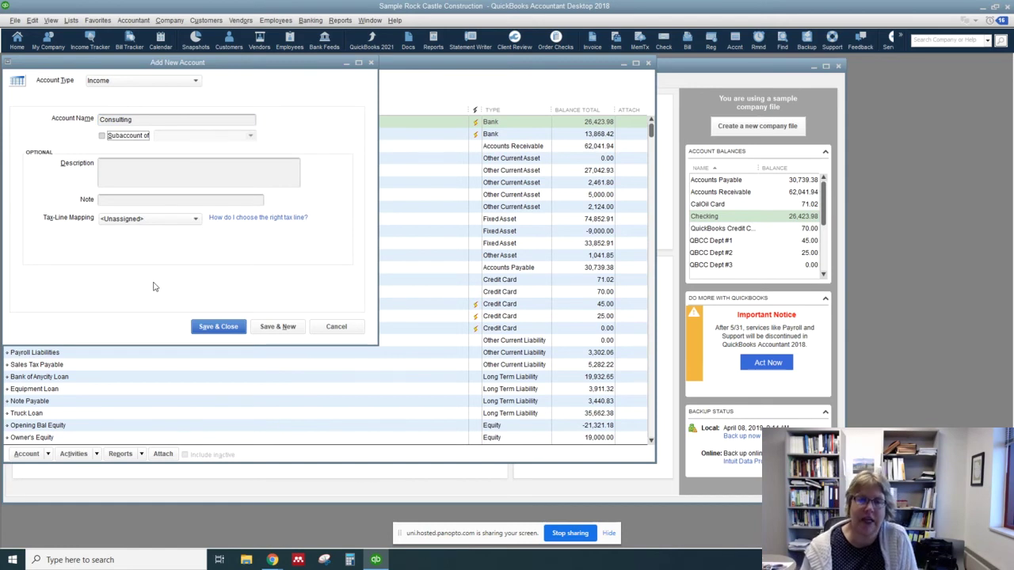
click(172, 221)
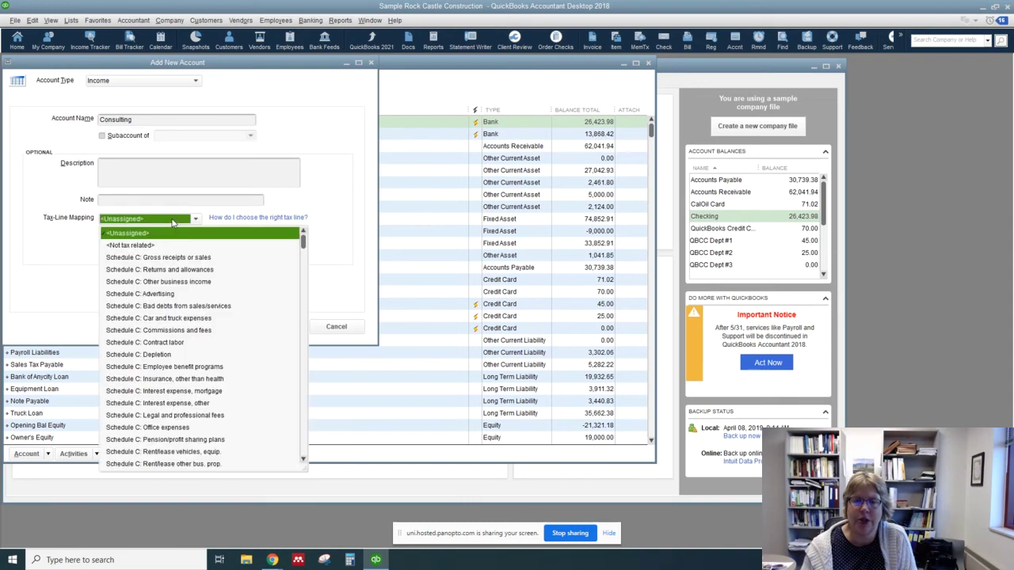
click(173, 283)
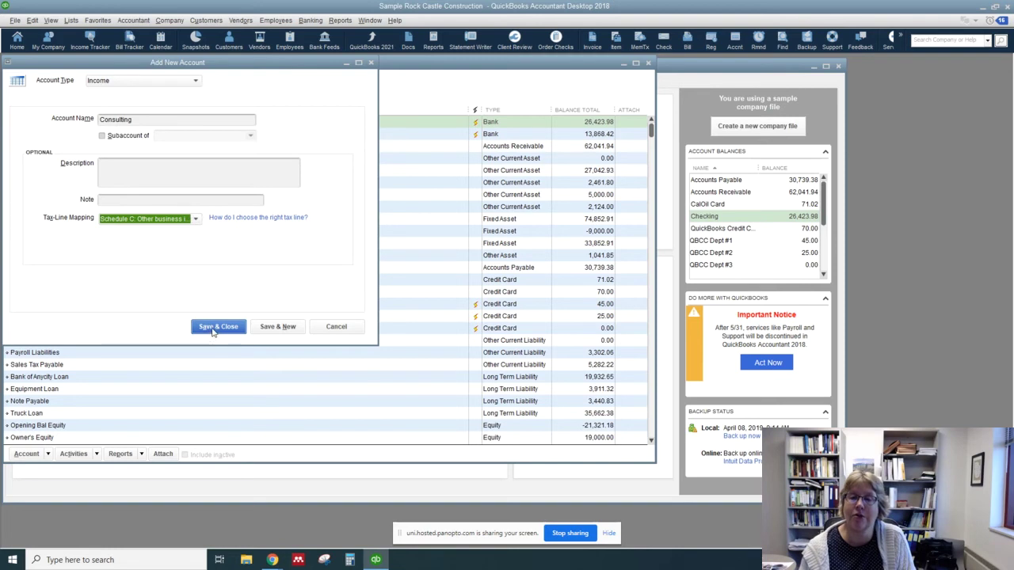
click(214, 328)
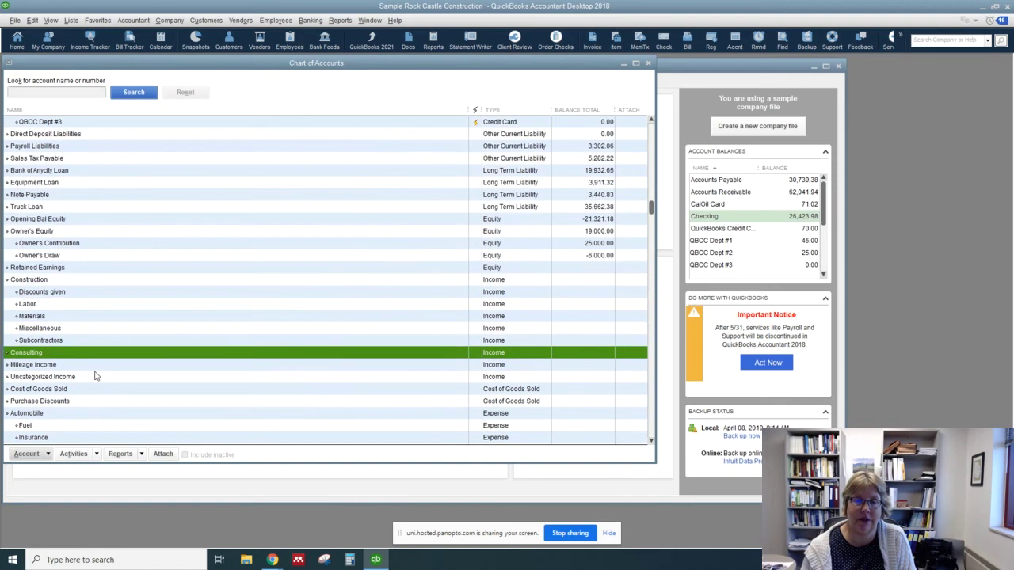
Start a new Expense account named Trade Publication as a subaccount of Dues and Subscriptions.
scroll(3, 373, up, 2)
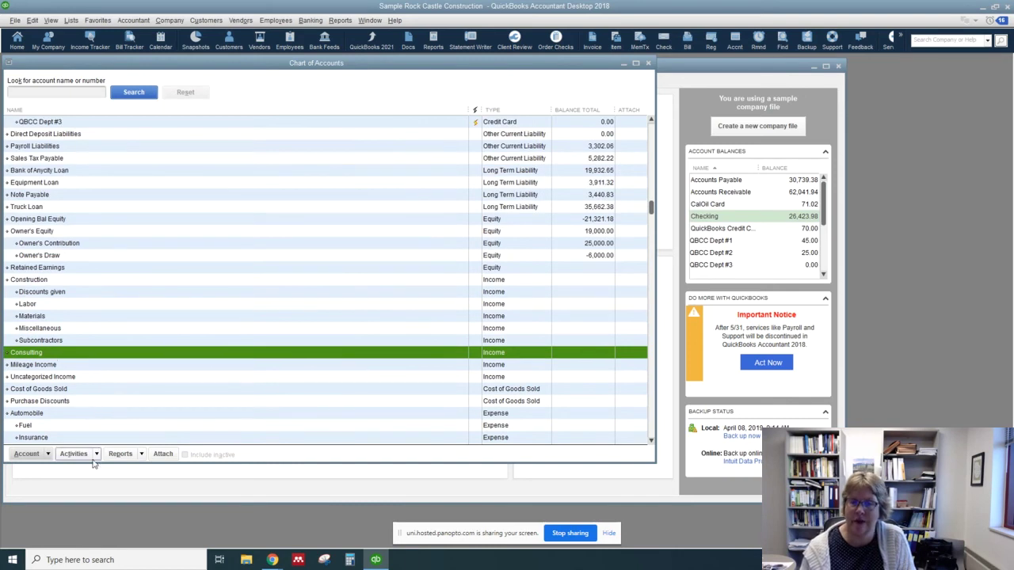
click(48, 455)
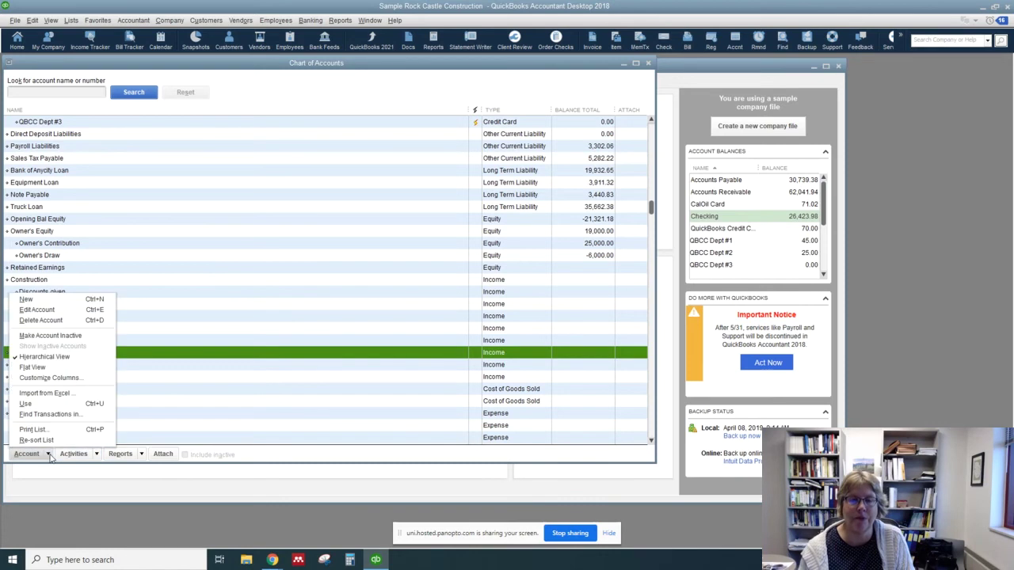
click(48, 300)
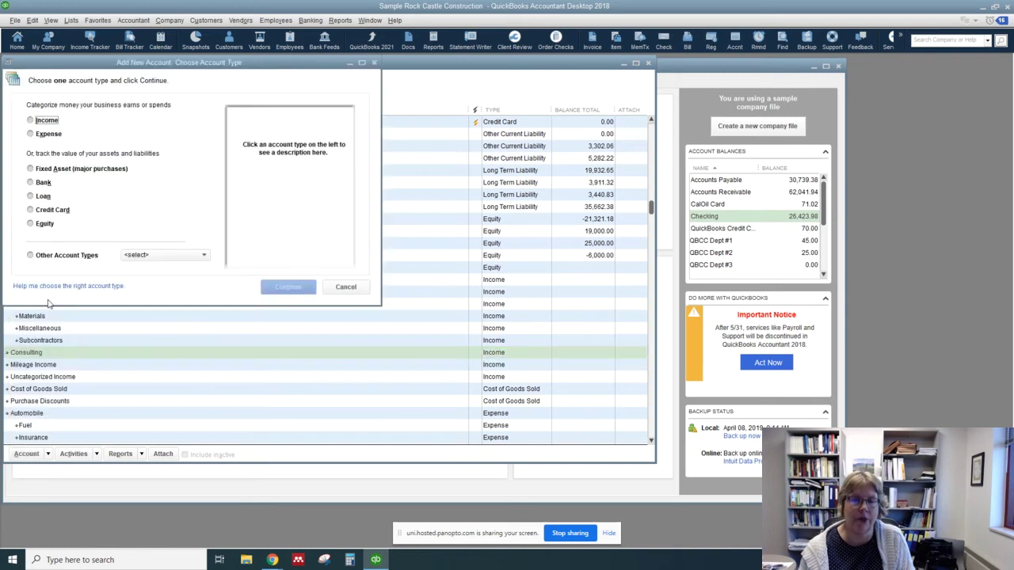
click(32, 134)
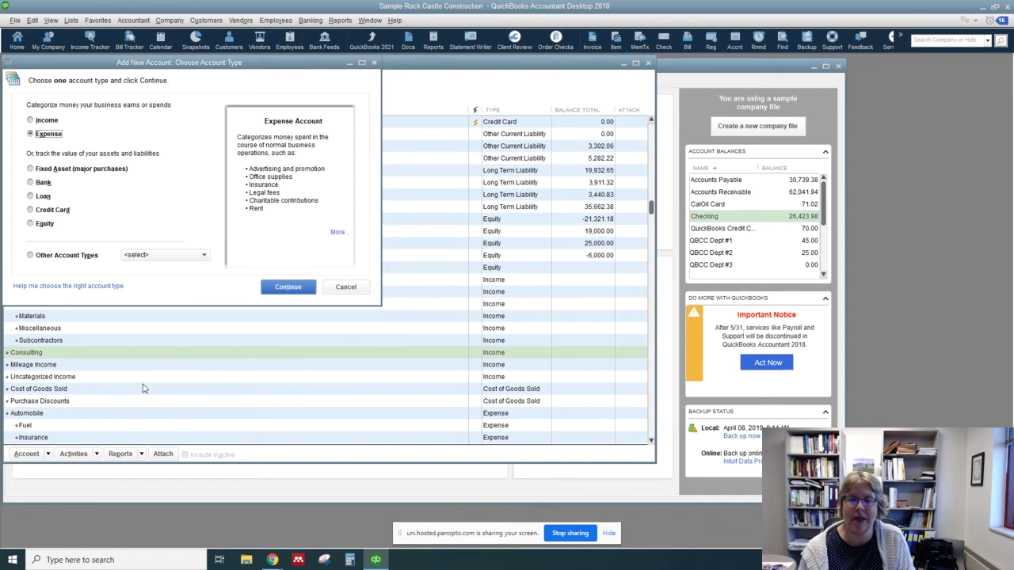
click(274, 289)
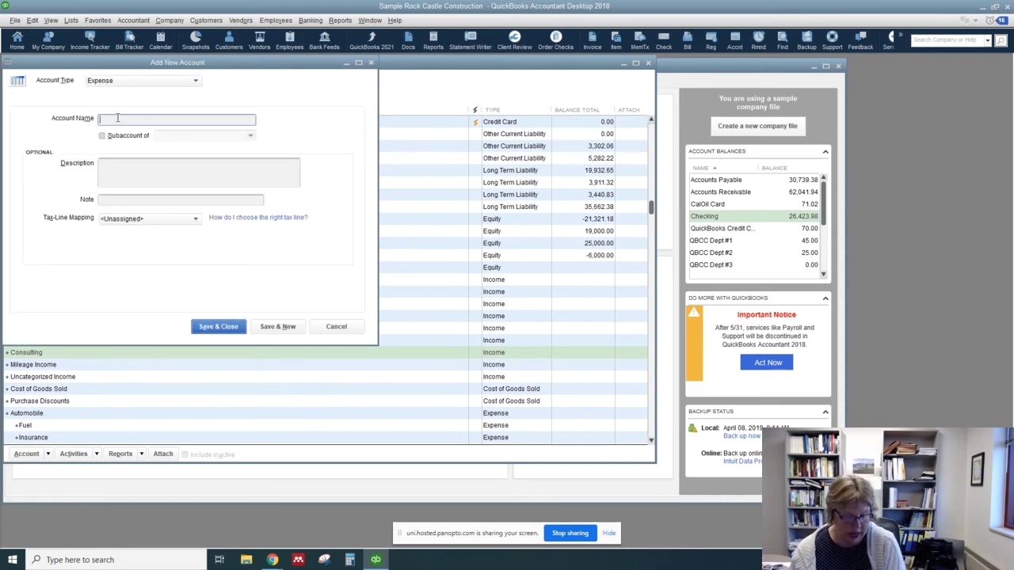
text(Trad)
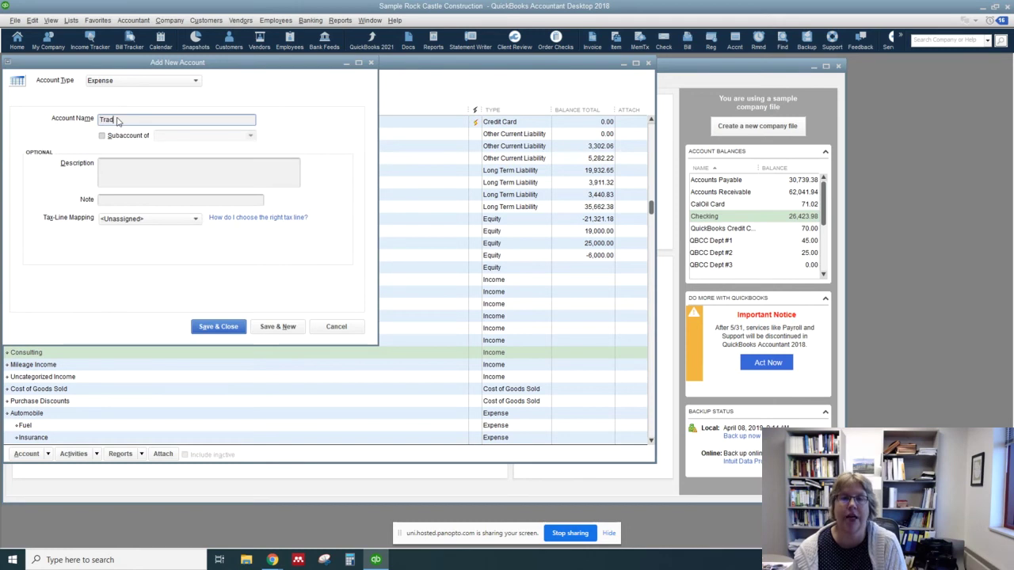
text(e Sublication)
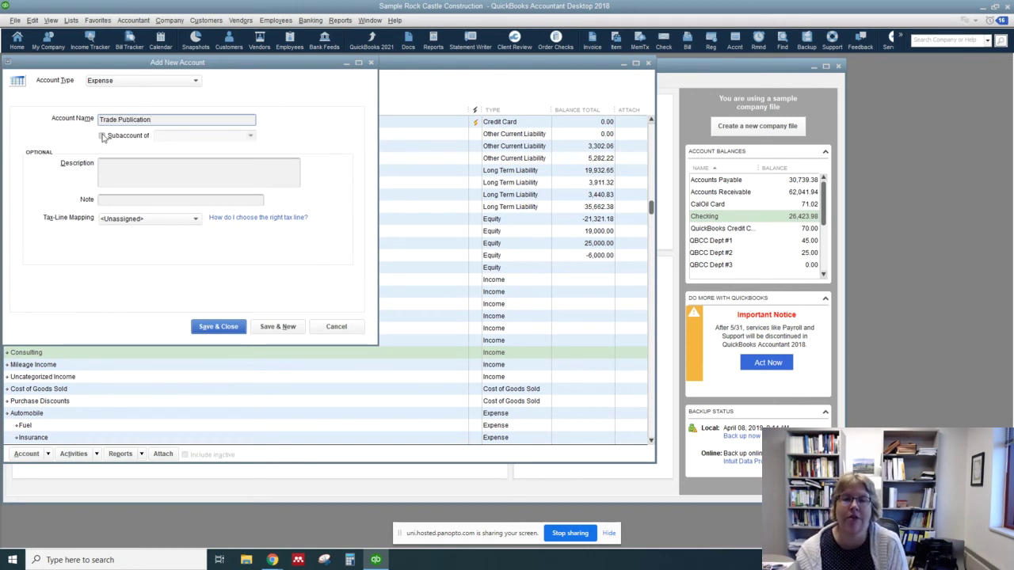
click(102, 136)
click(252, 136)
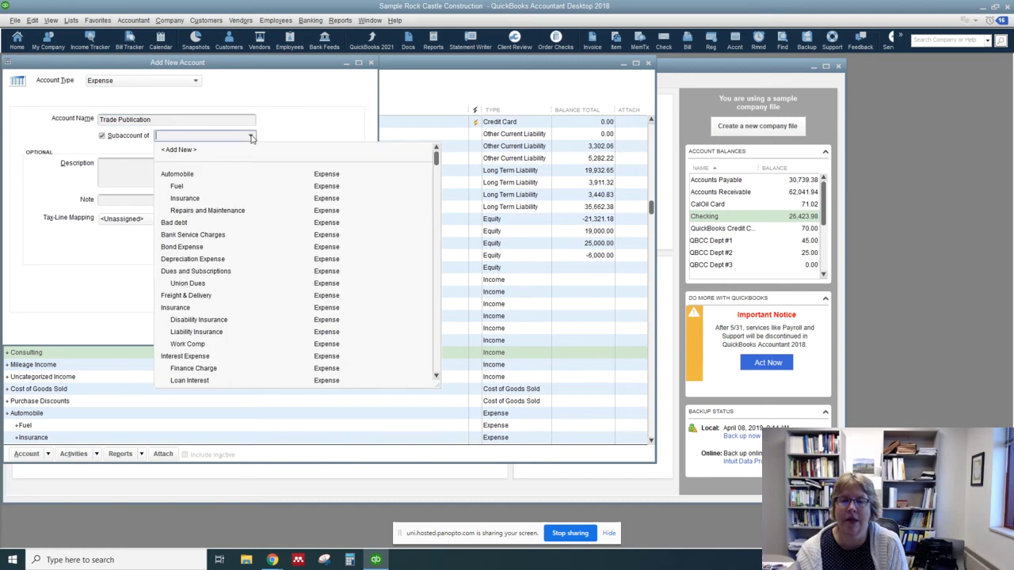
click(211, 271)
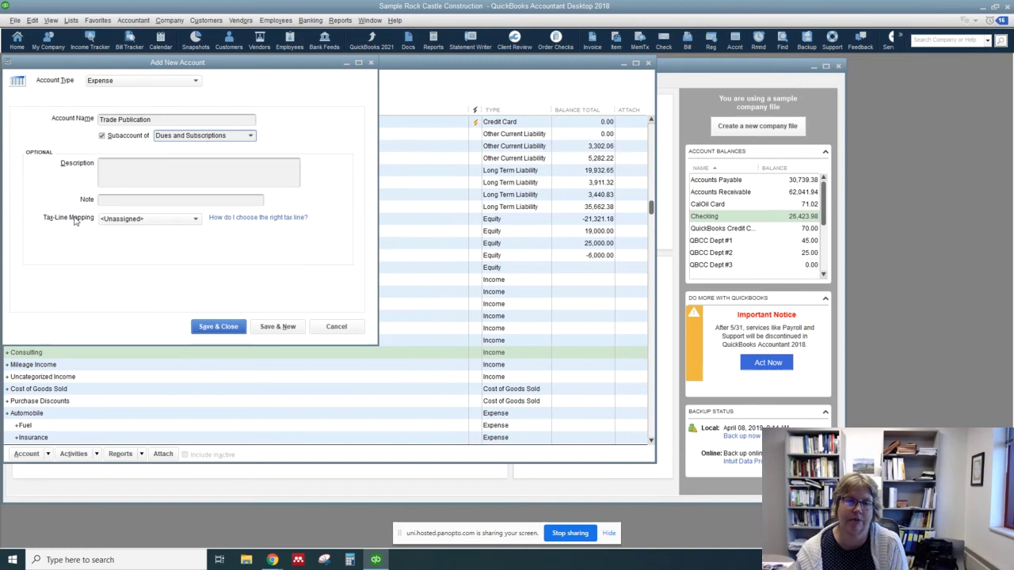
Map Trade Publication to Schedule C: Other business expenses and save the account.
click(174, 219)
scroll(174, 418, down, 2)
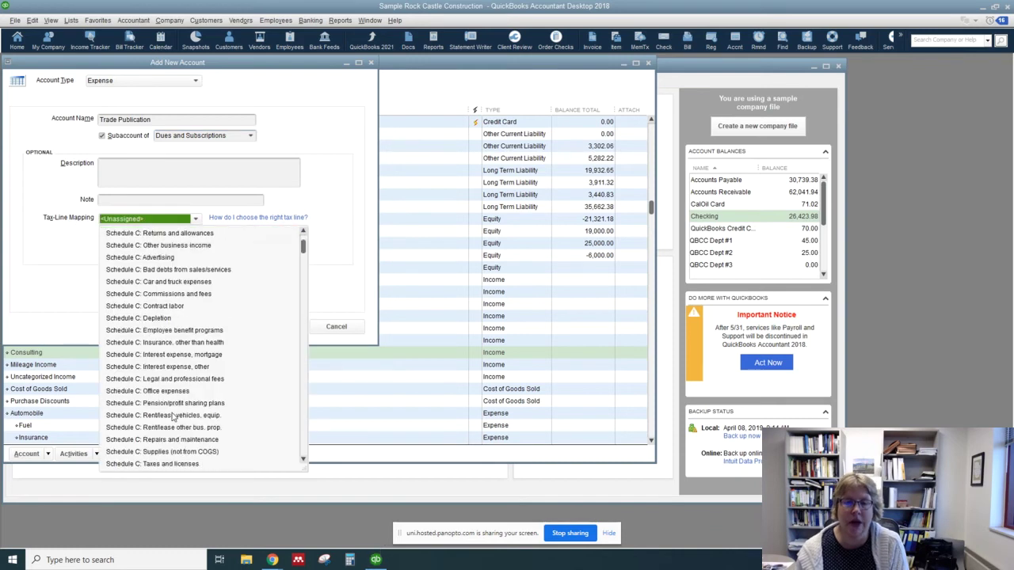
scroll(173, 417, down, 2)
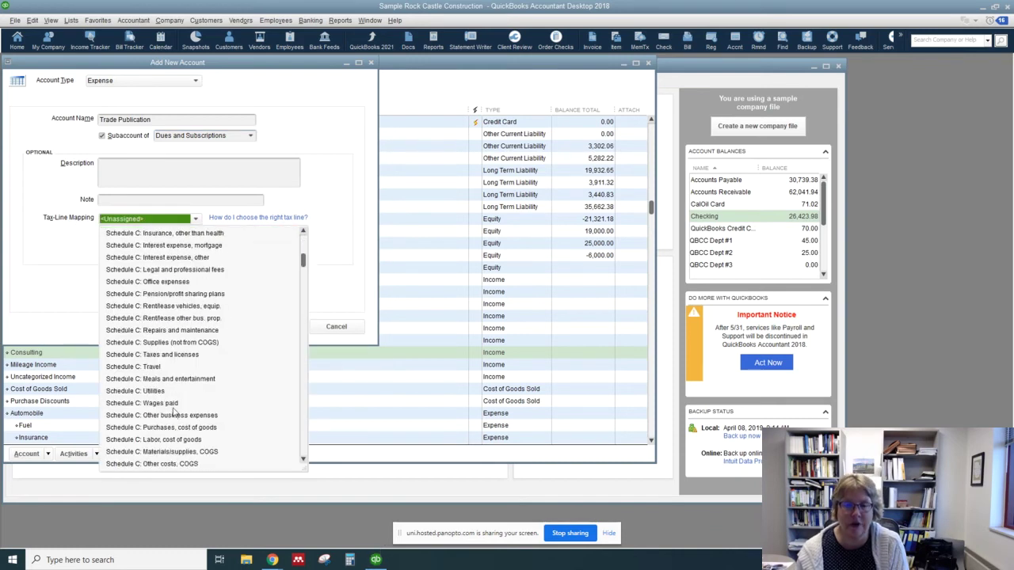
click(174, 419)
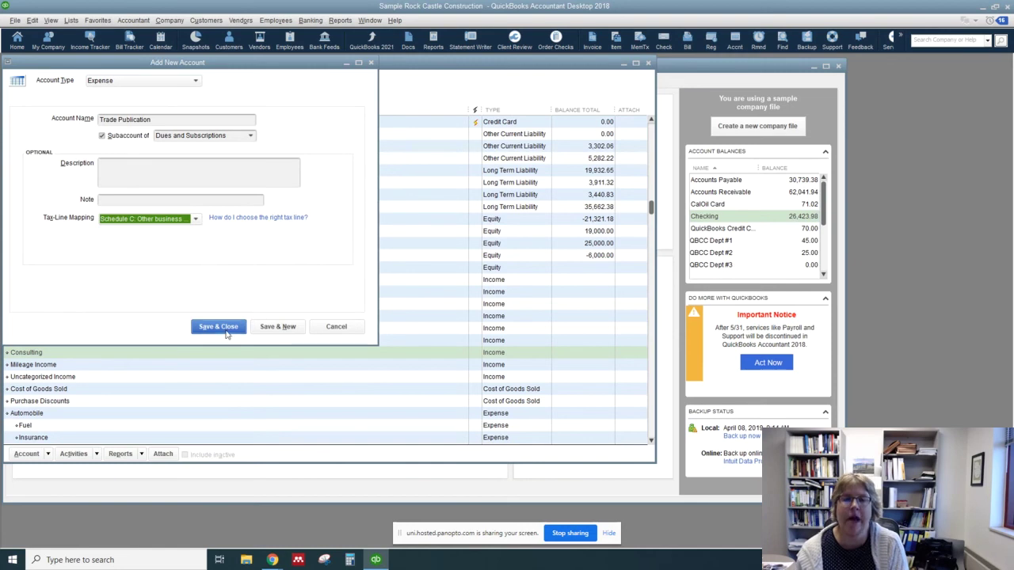
click(219, 327)
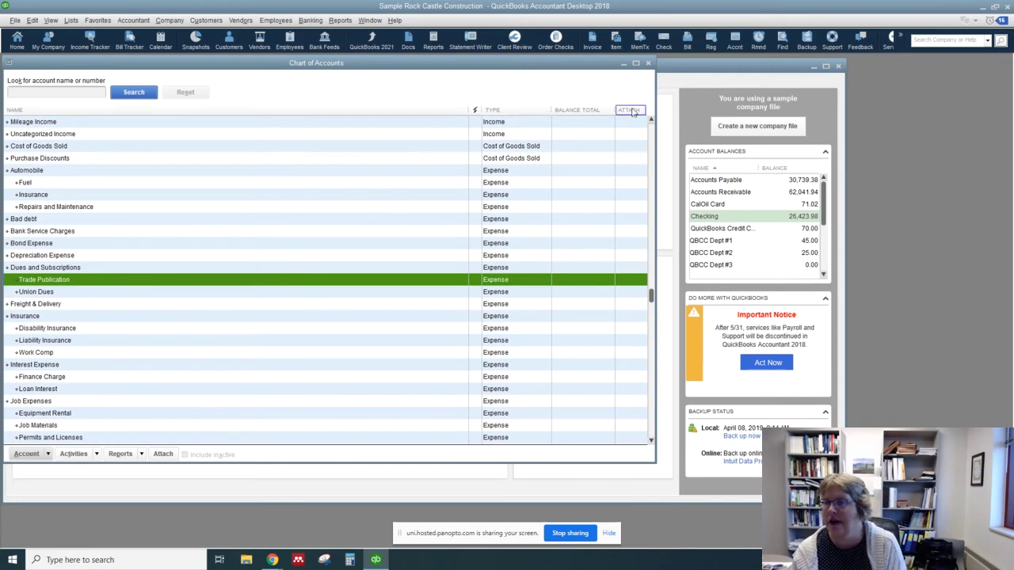
Close the Chart of Accounts and open the Customer Center from the Customers menu.
click(648, 63)
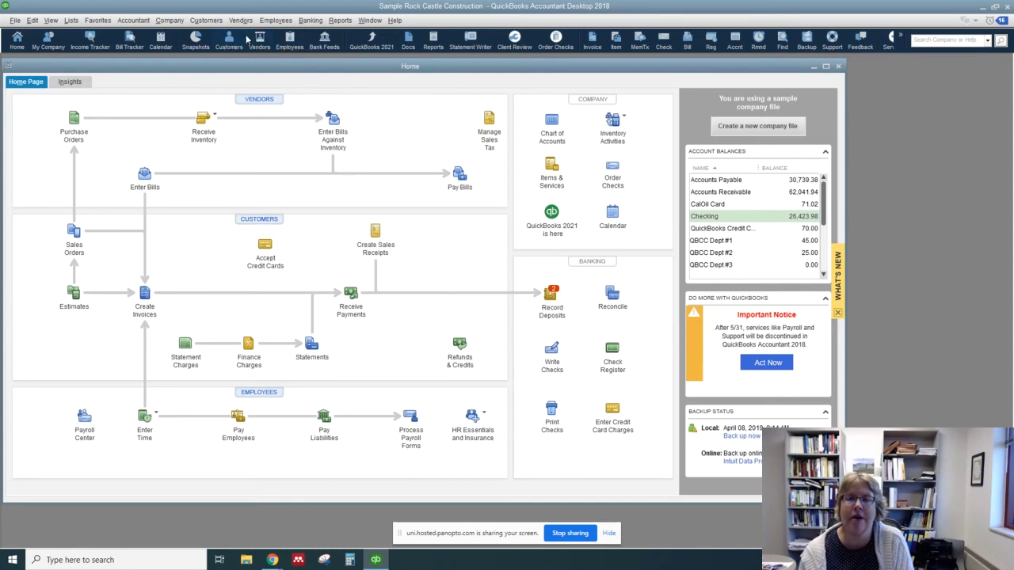
click(213, 25)
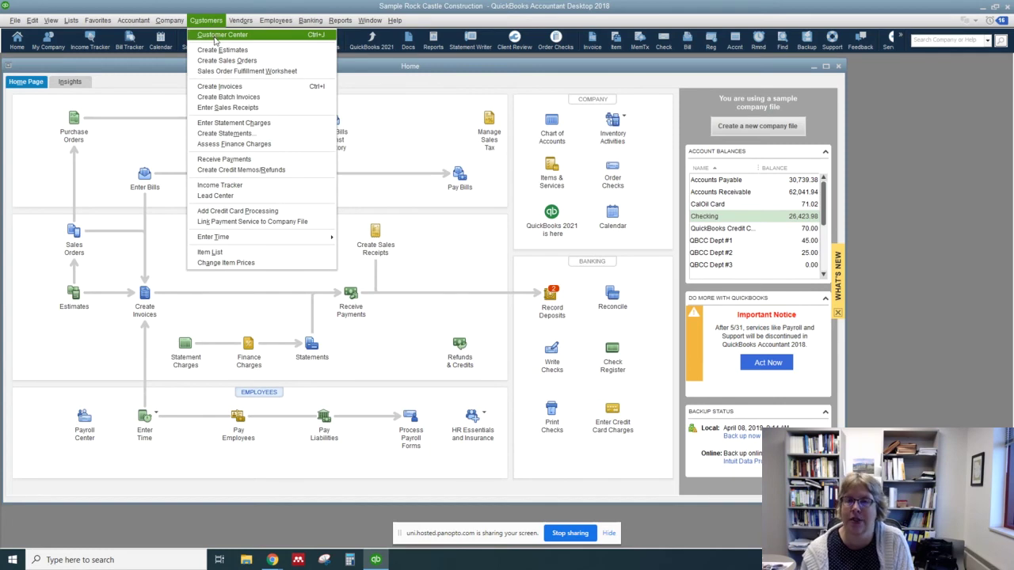
click(156, 131)
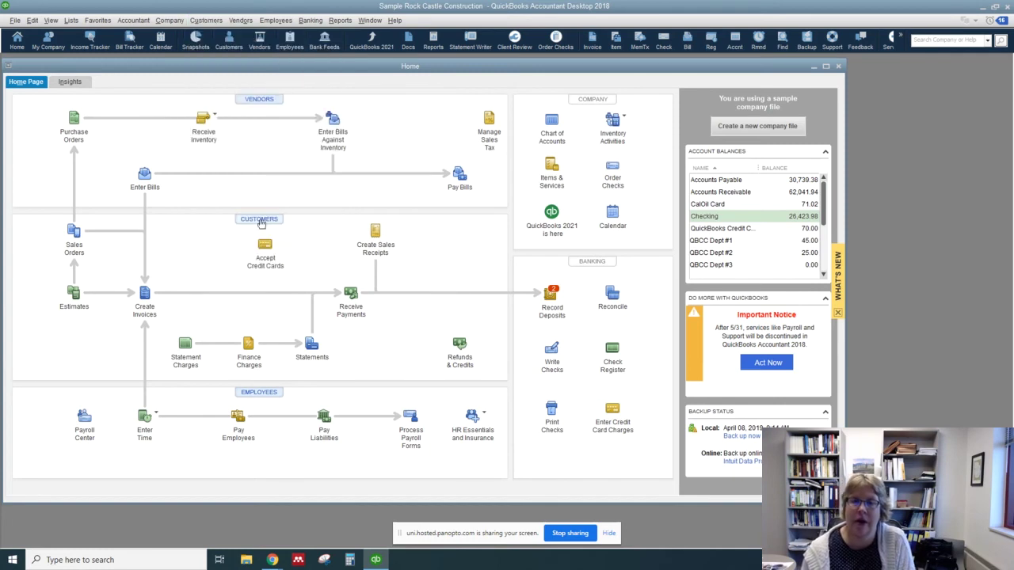
click(261, 224)
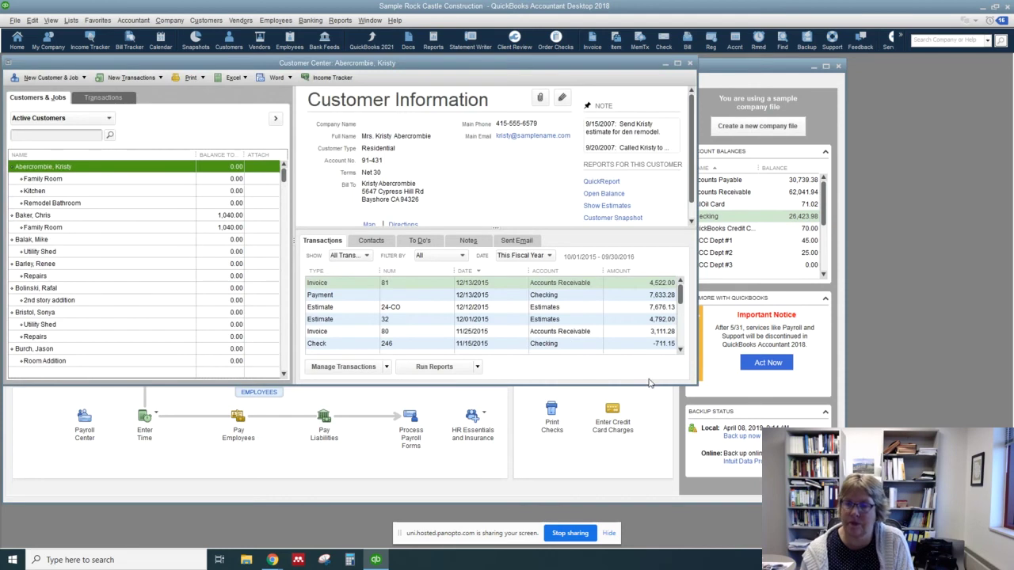
Lengthen the Customer Center list, view a customer, and start a New Customer record.
drag(648, 384, 648, 441)
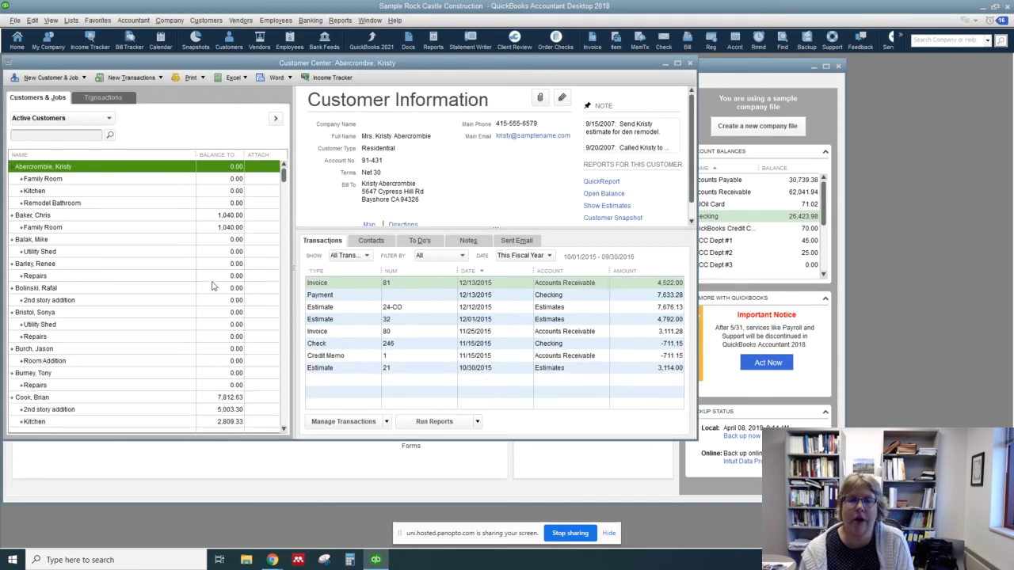
click(54, 216)
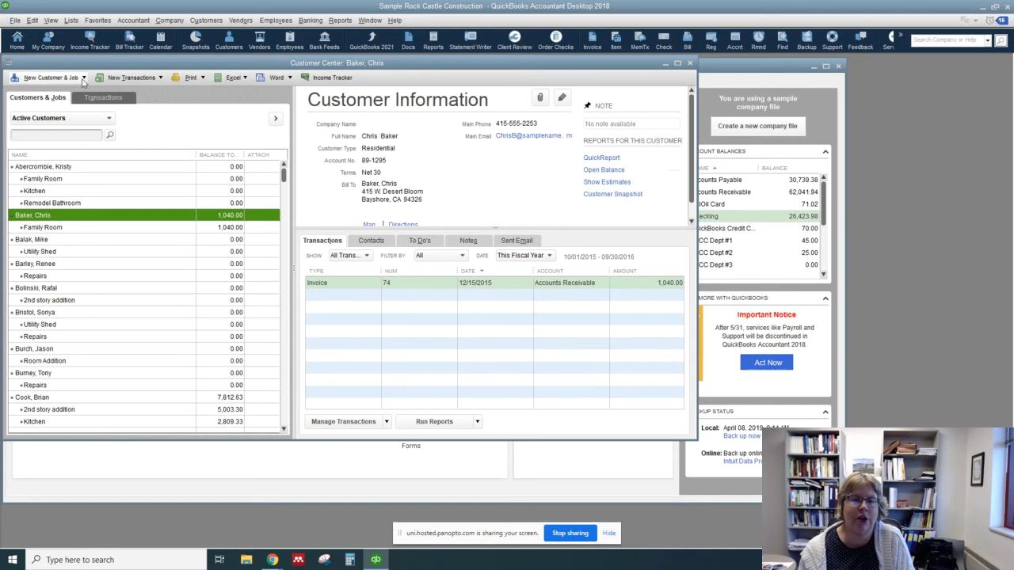
click(83, 78)
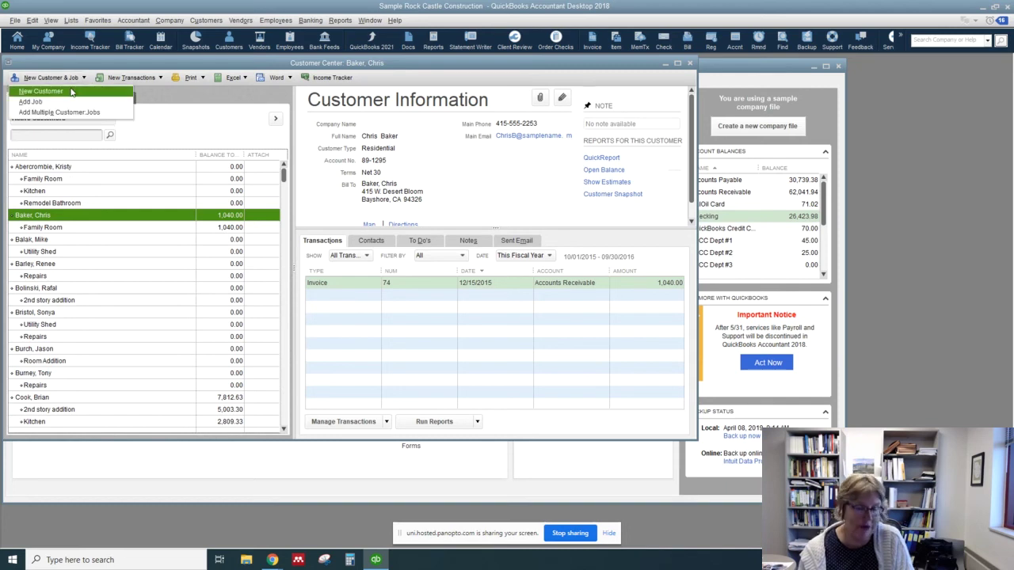
click(47, 91)
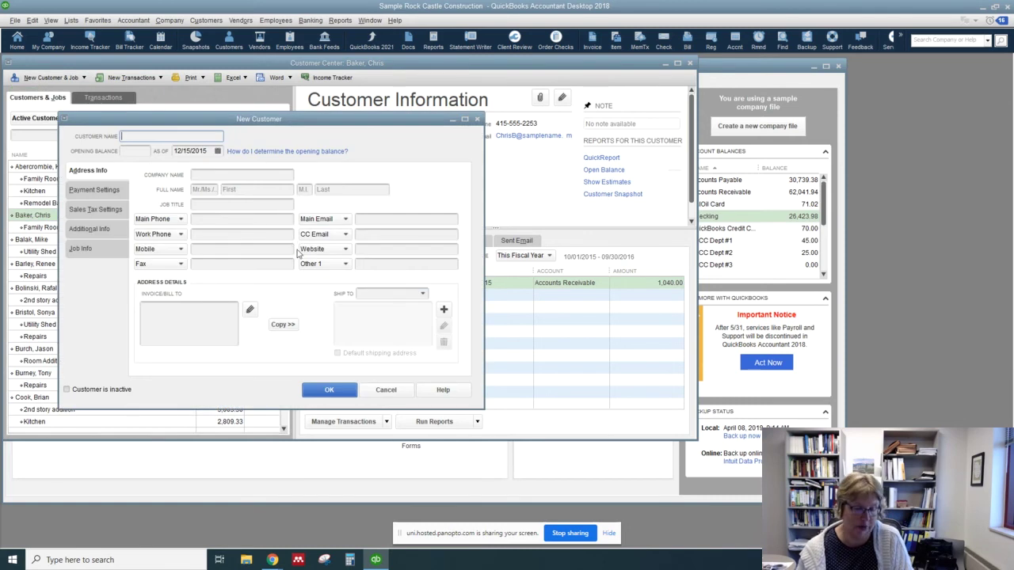
Name the customer and company Goodwin Inc and enter the main phone number.
text(Goodw)
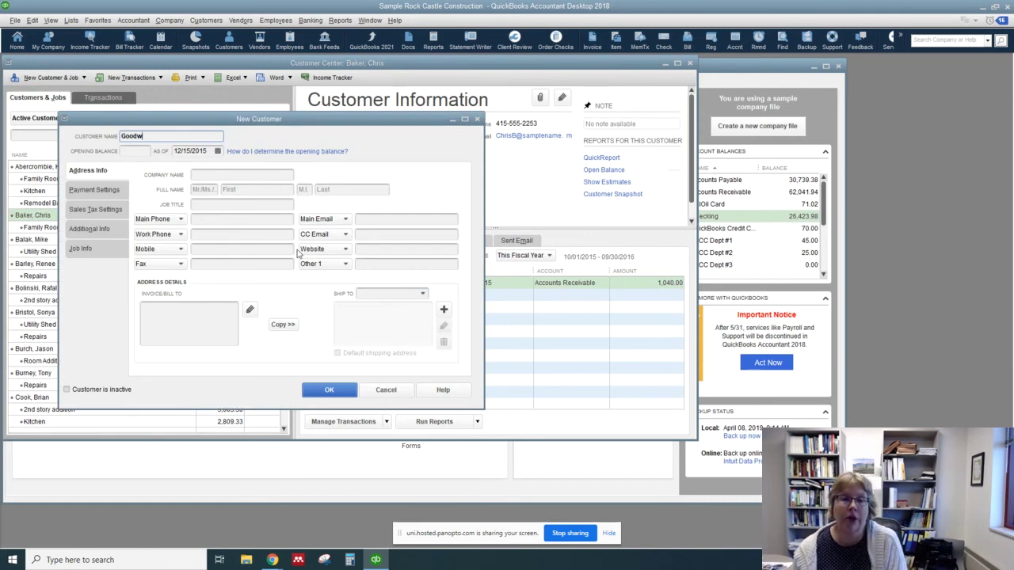
text(in INC)
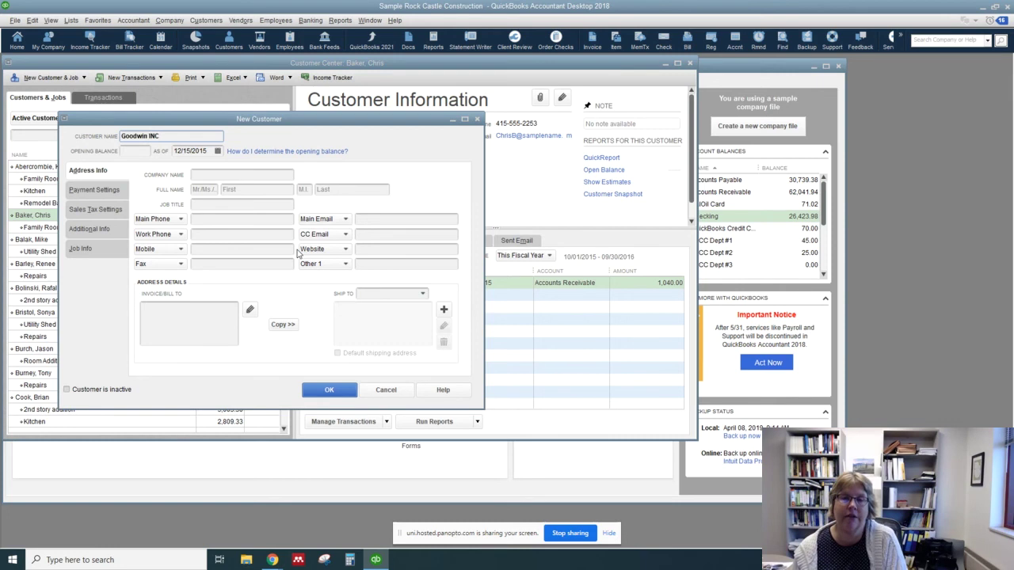
click(262, 174)
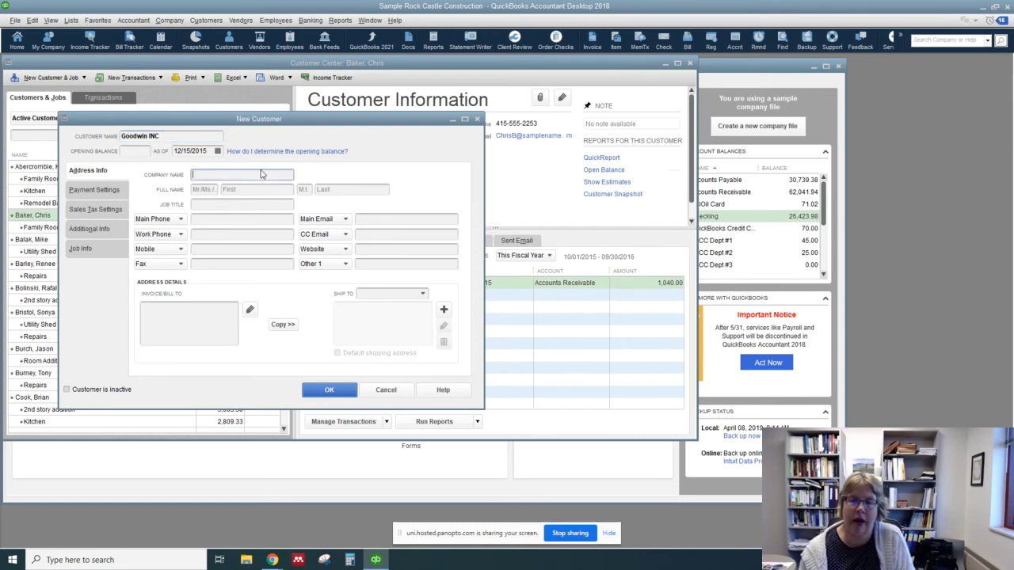
text(Goodwin)
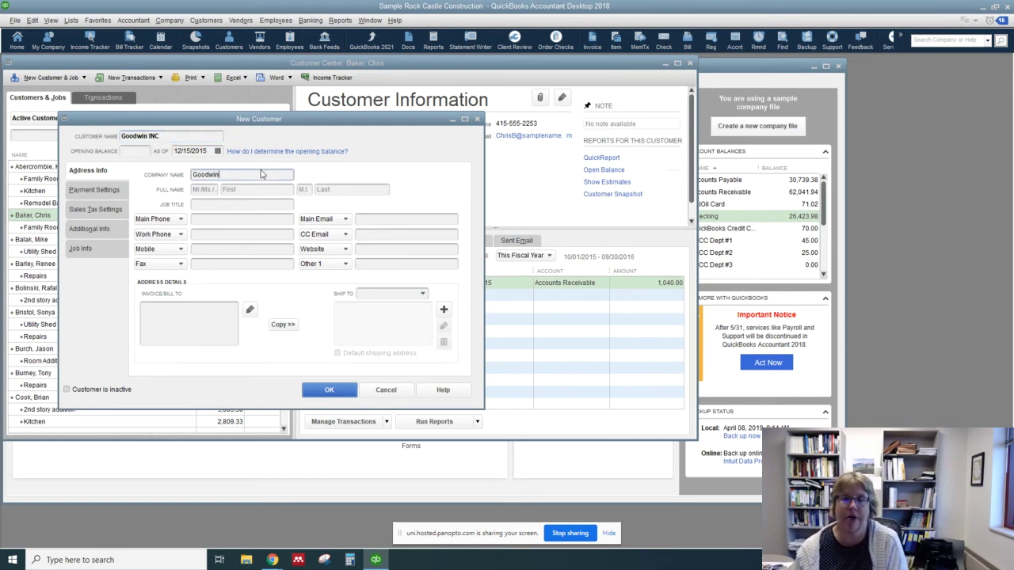
text( I)
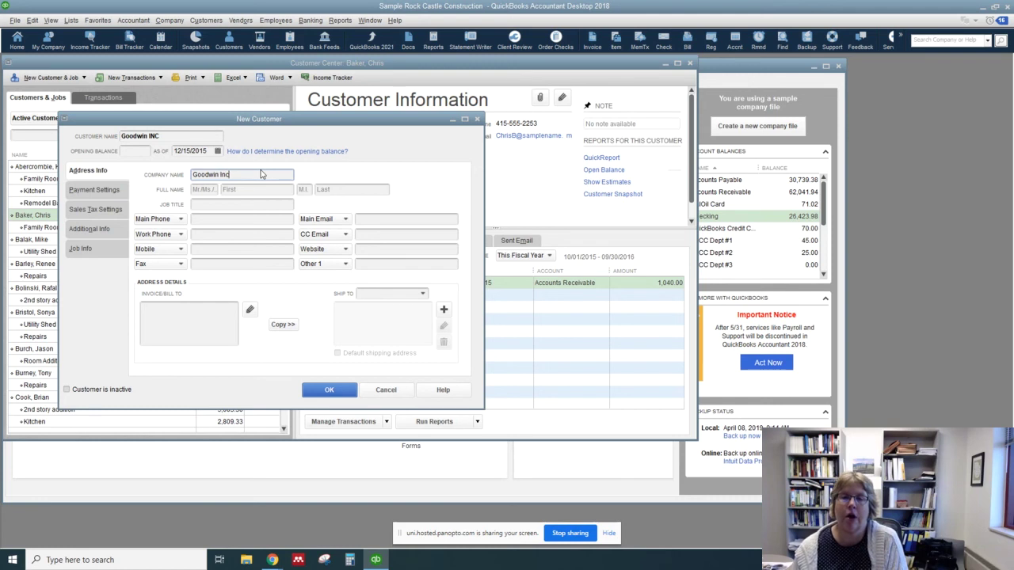
text(nc)
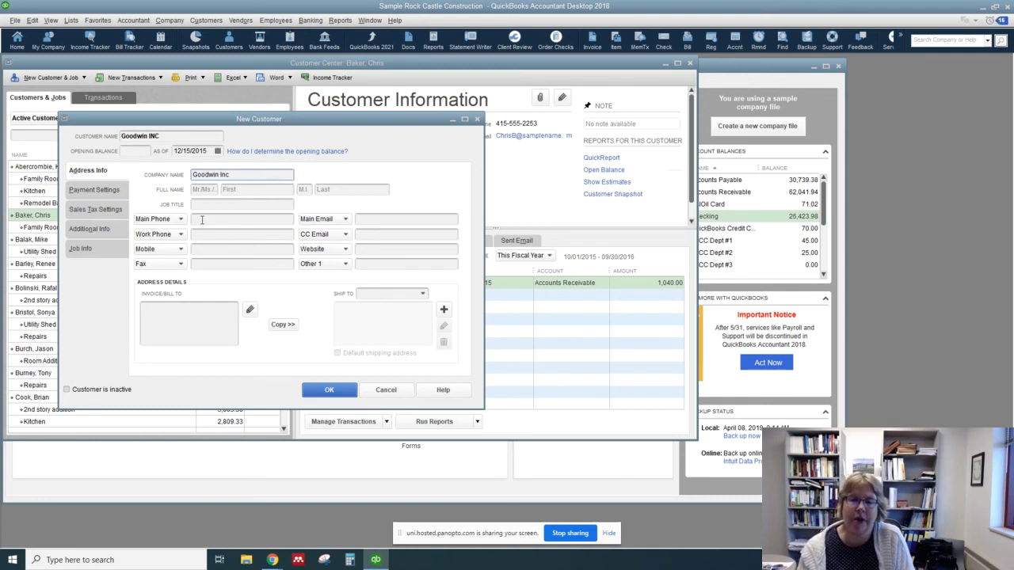
click(202, 219)
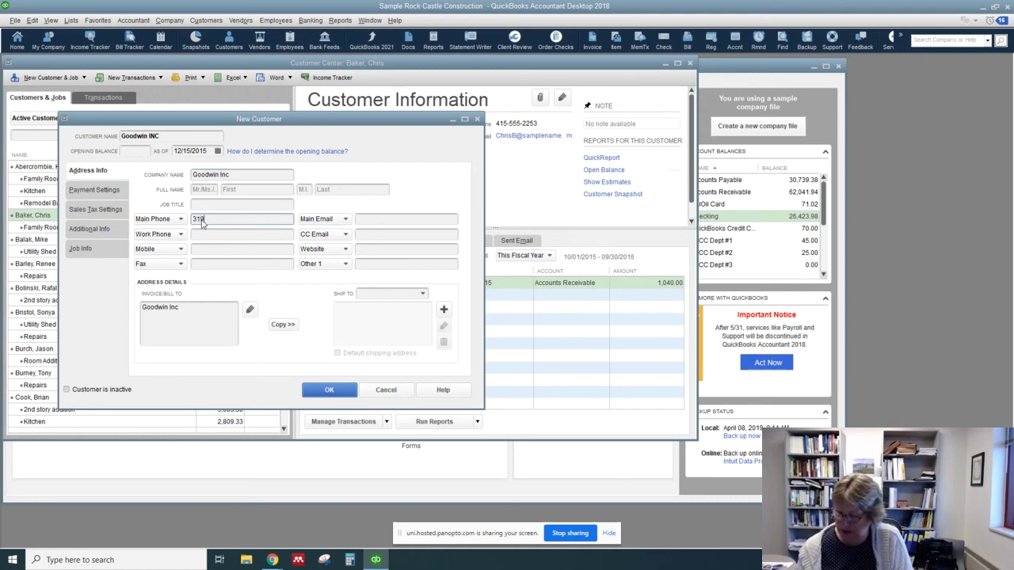
text(319-867)
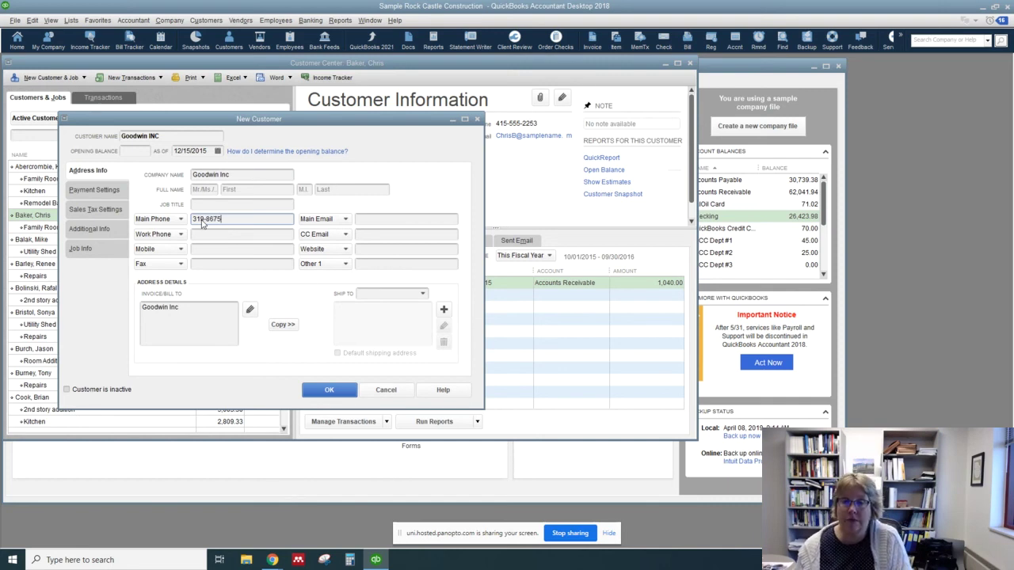
text(-5309)
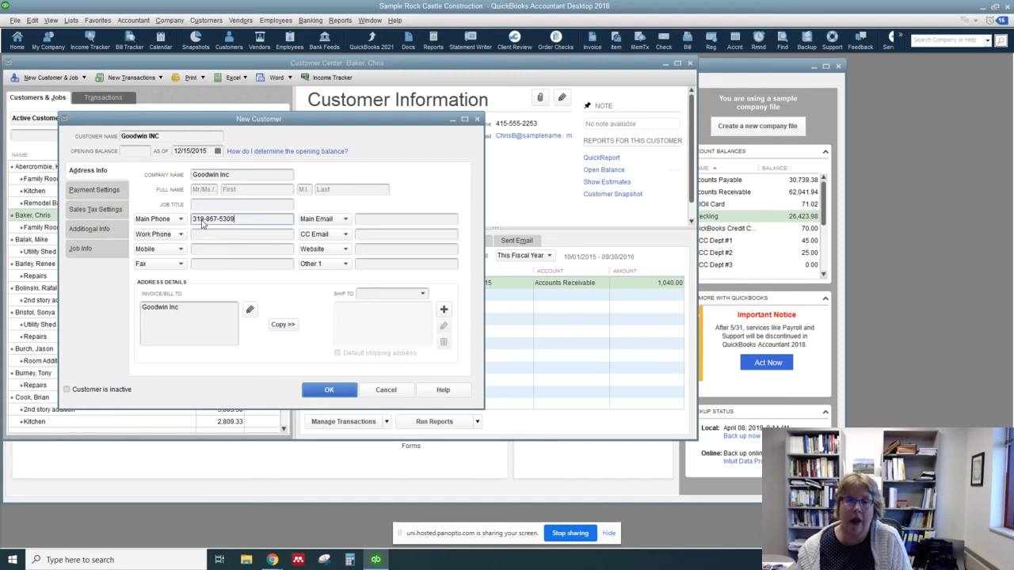
Enter the billing address and copy it as the default Ship To 1 address.
click(190, 318)
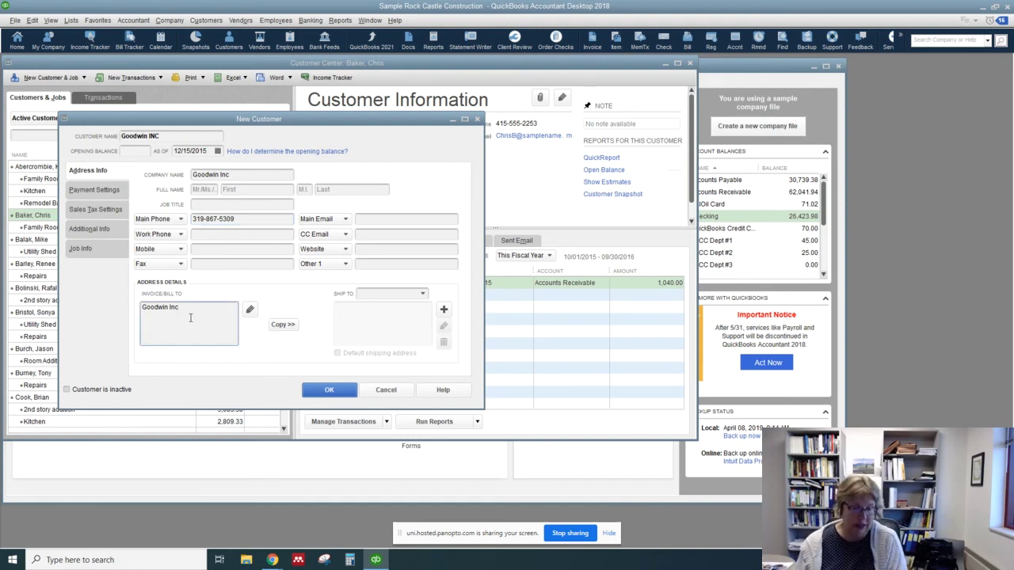
text(1)
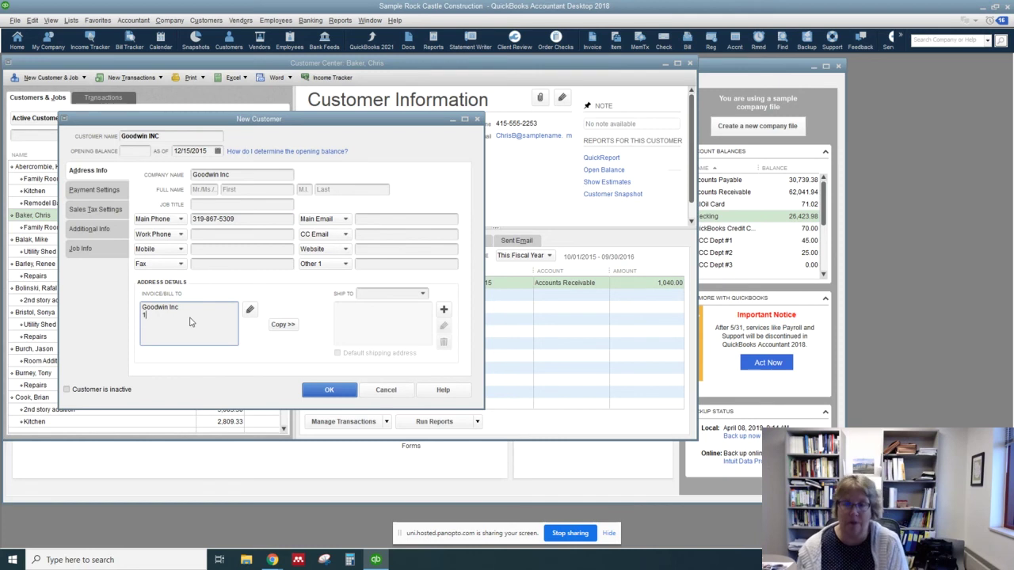
text(203 Main )
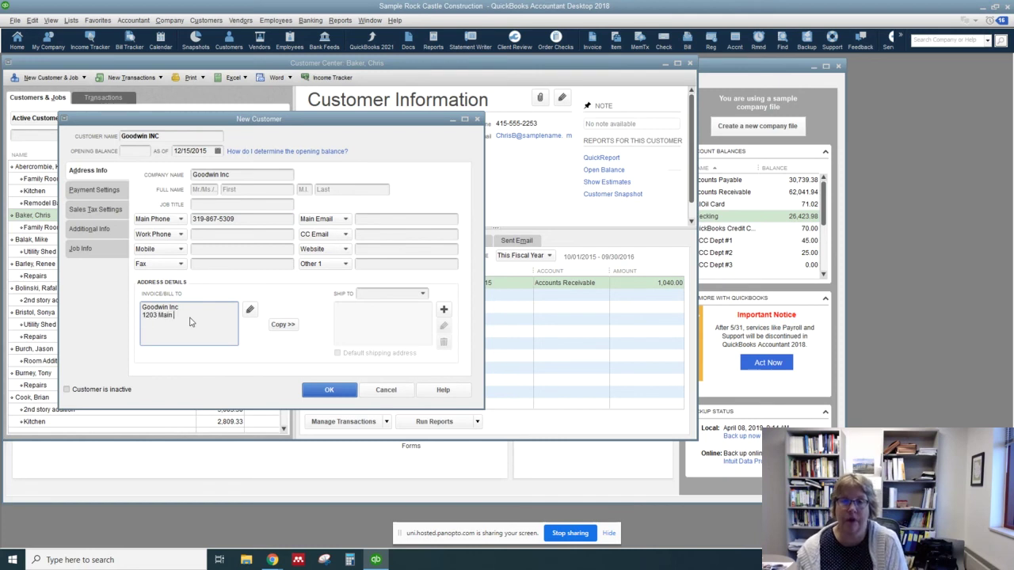
text(Street Ca)
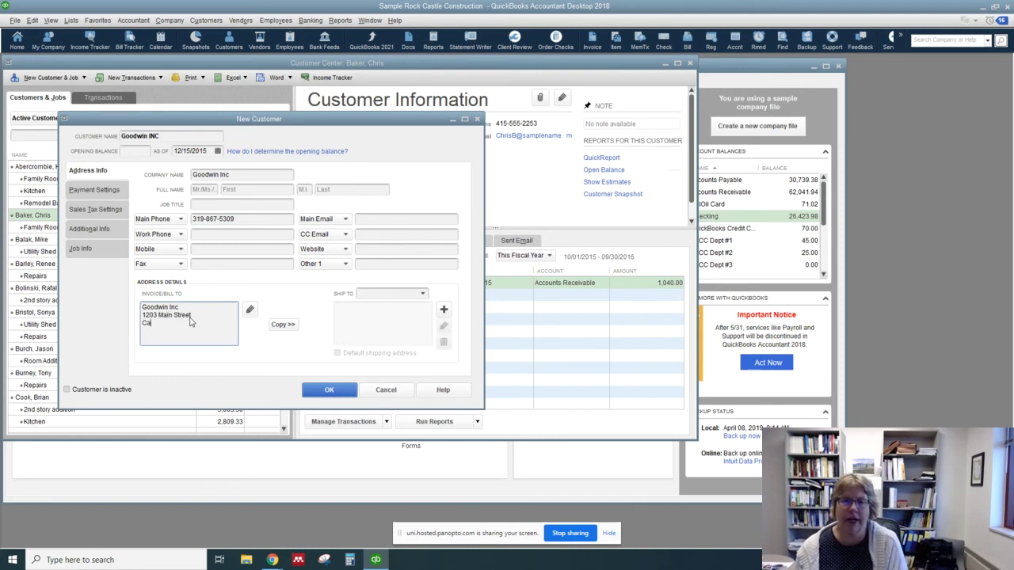
key(BackSpace)
text(Bay)
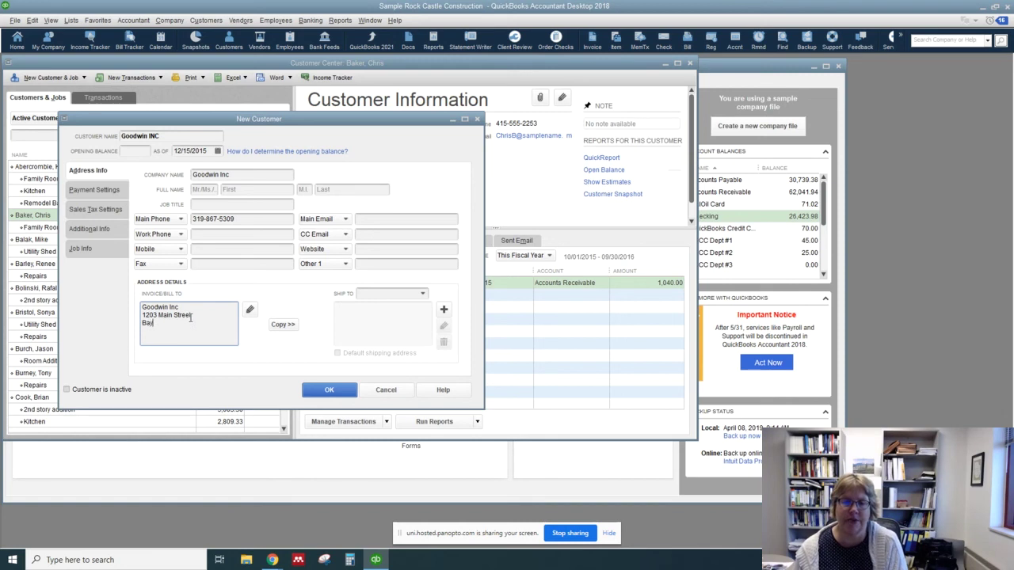
text(shore, CA)
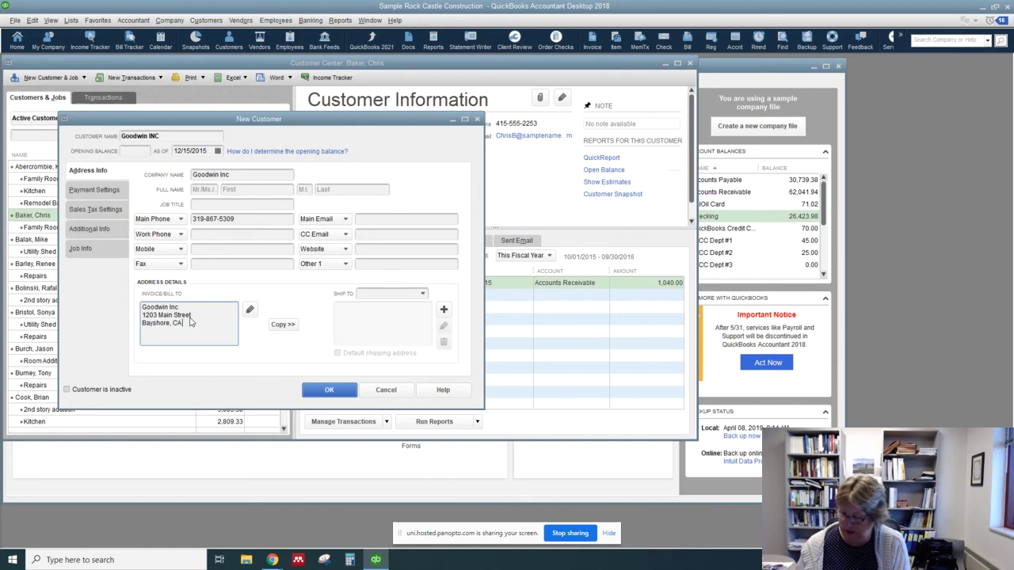
text( 9523)
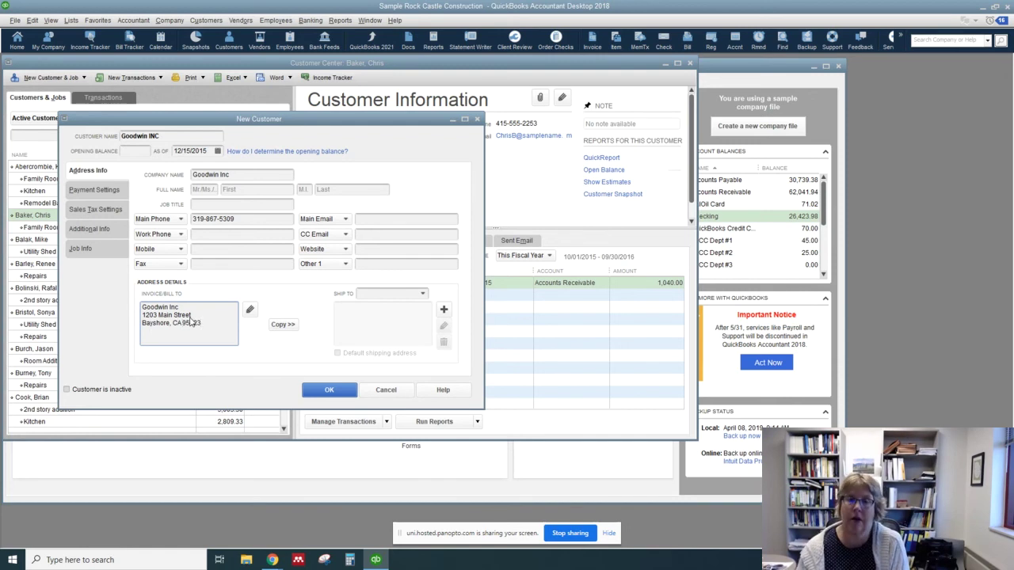
click(283, 325)
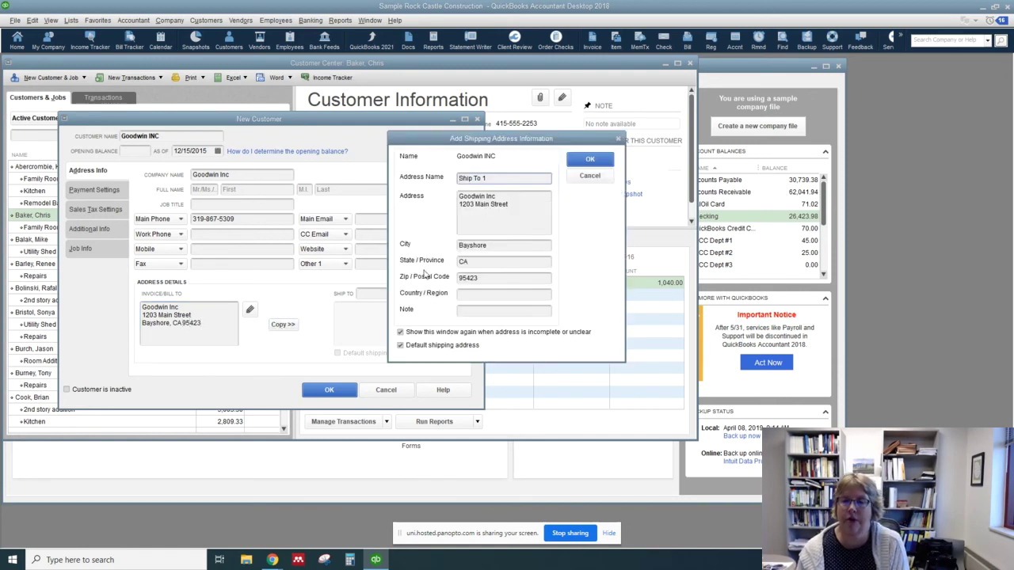
click(590, 159)
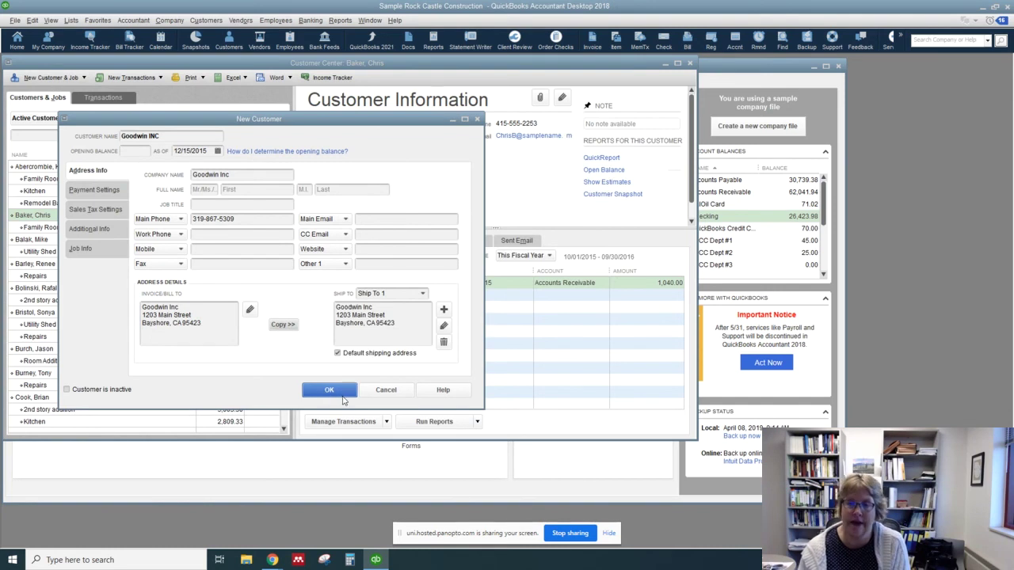
click(103, 192)
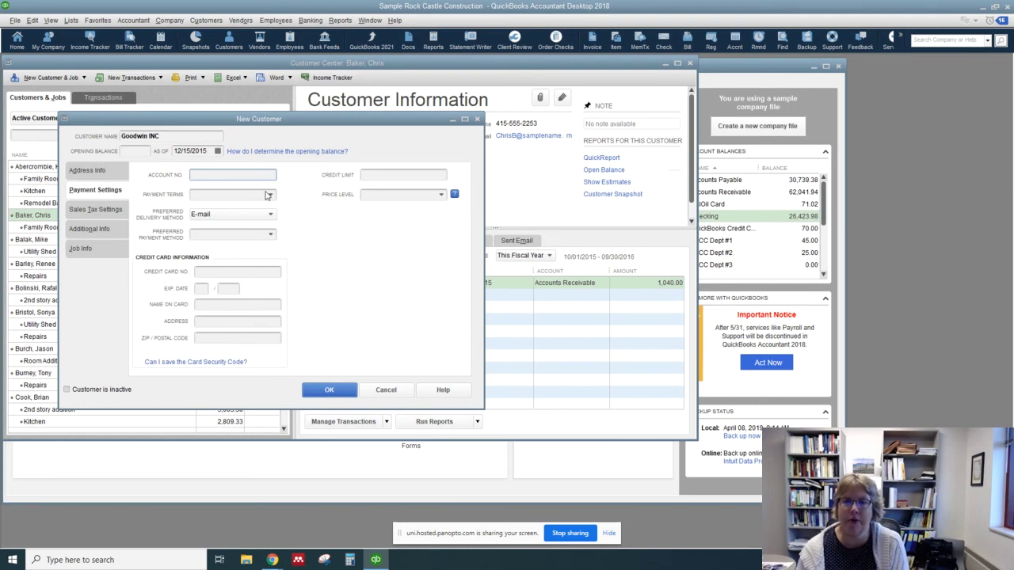
Choose Net 30 terms, Mail delivery and Check payment, and enter a 5000 credit limit.
click(270, 196)
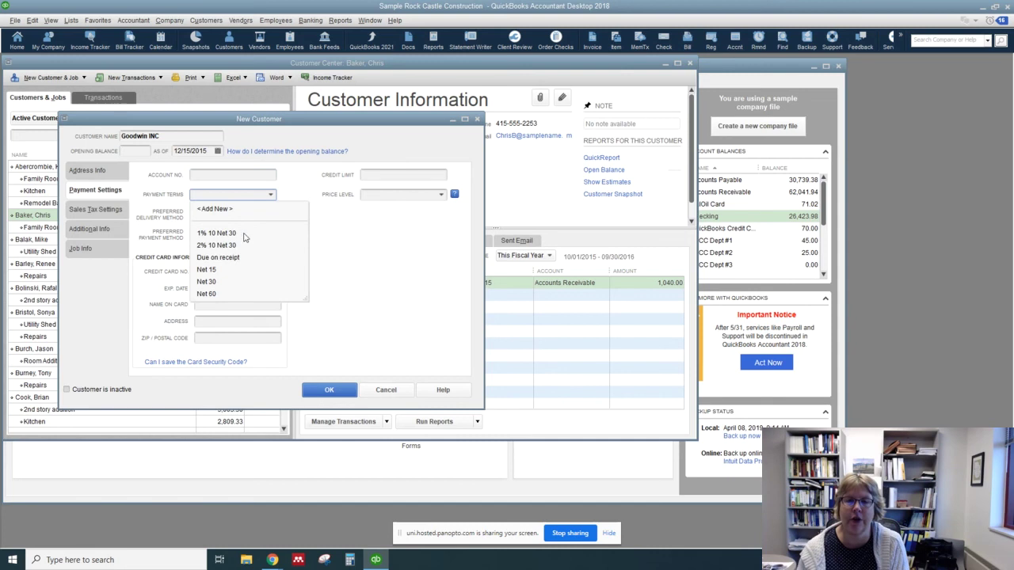
click(208, 282)
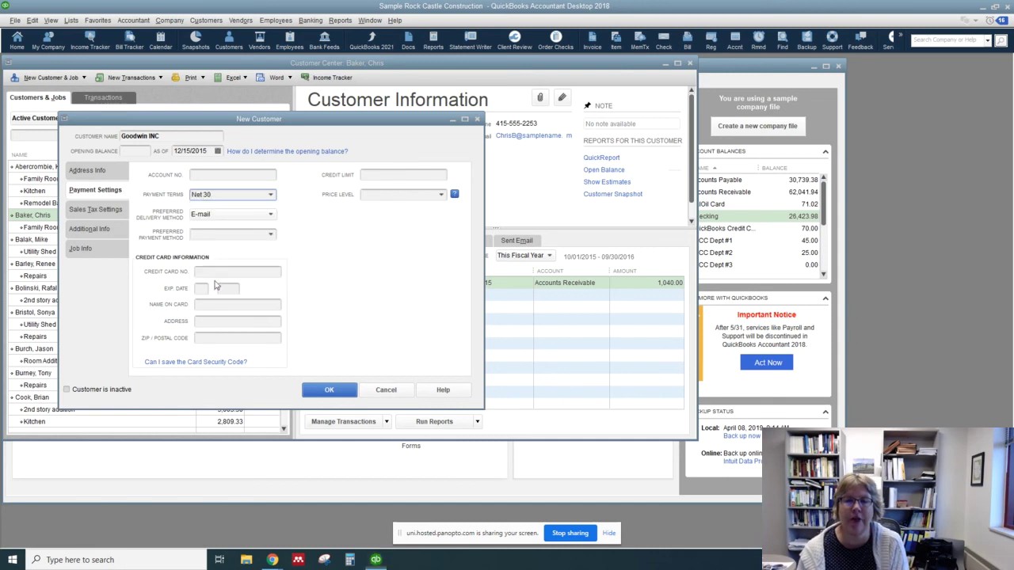
click(270, 214)
click(249, 239)
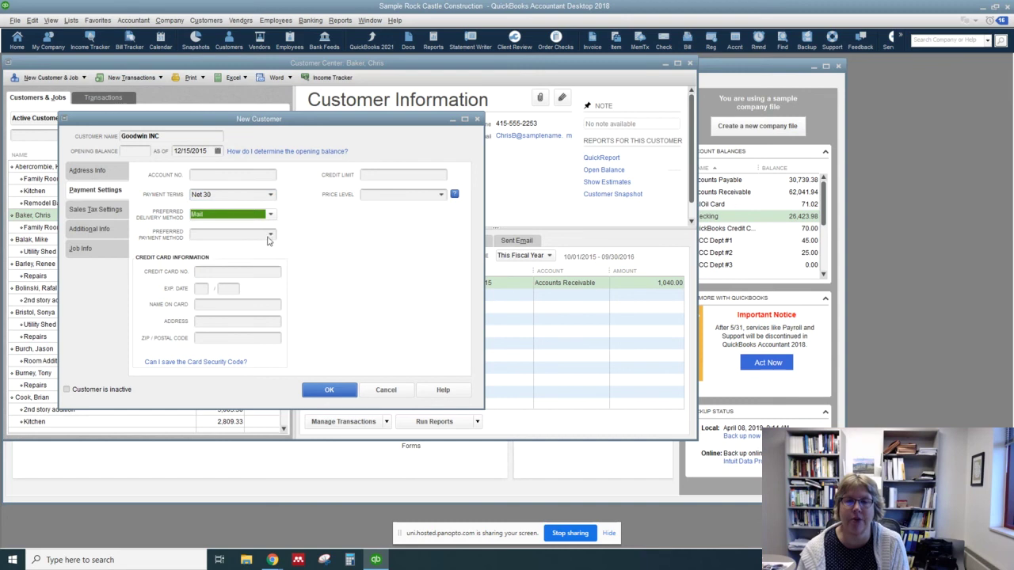
click(270, 236)
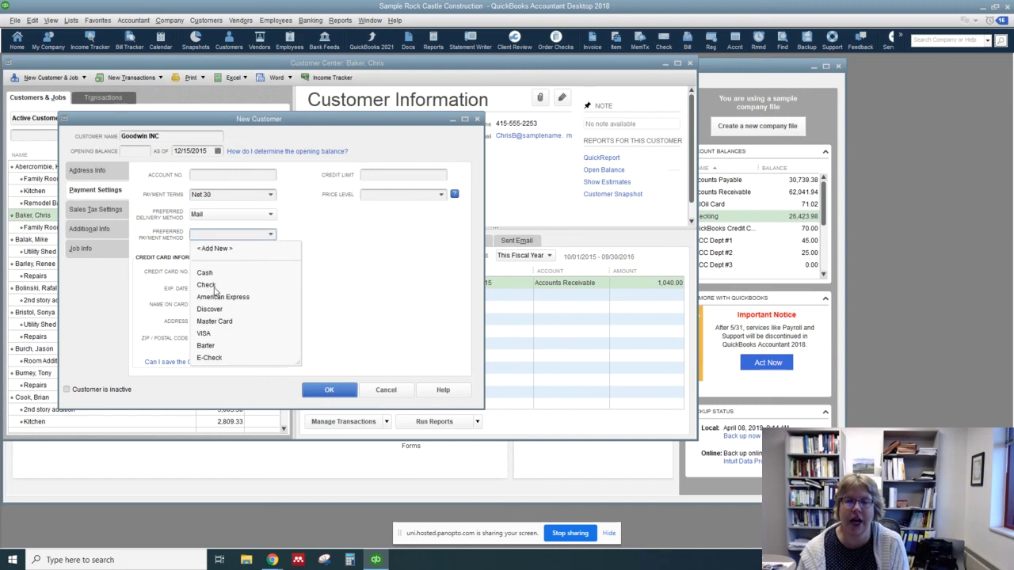
click(207, 285)
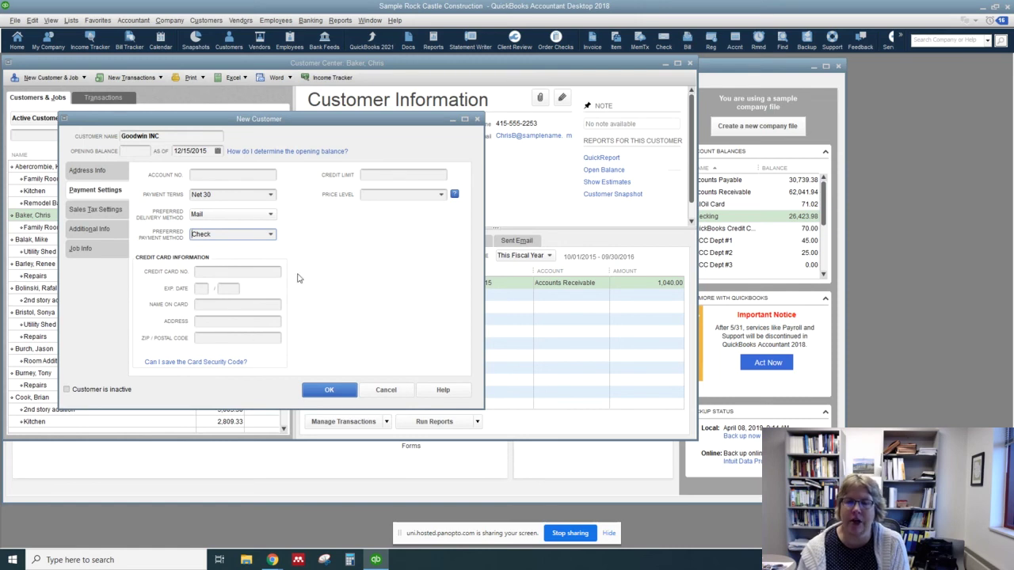
click(392, 176)
text(5000)
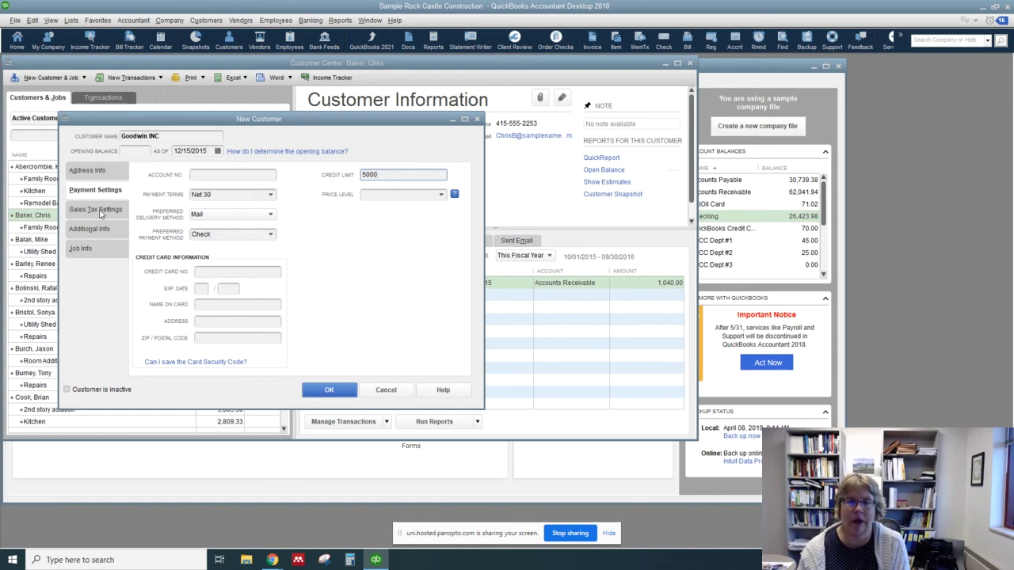
click(98, 213)
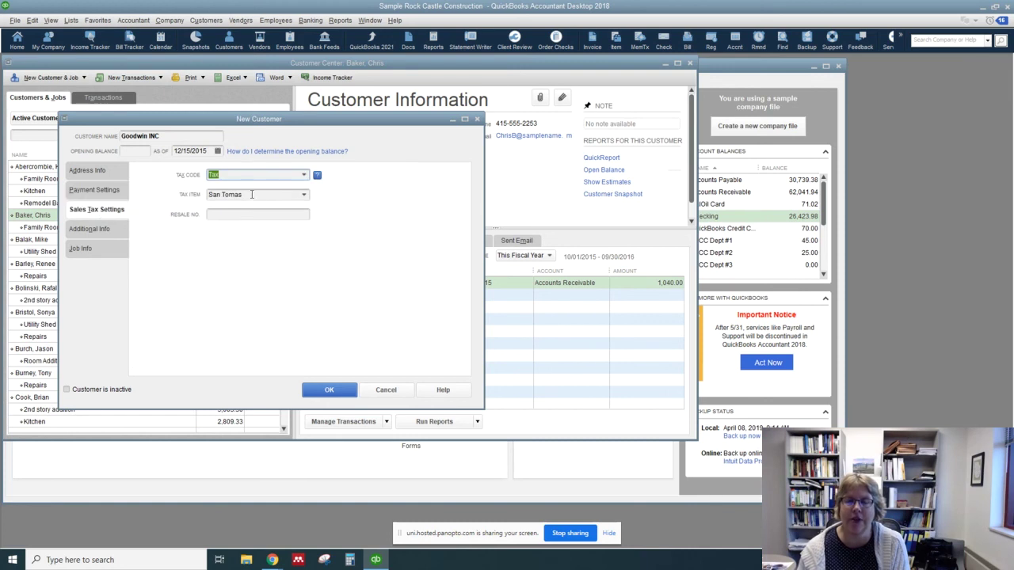
Select East Bayshore as Goodwin Inc's sales tax item.
click(304, 196)
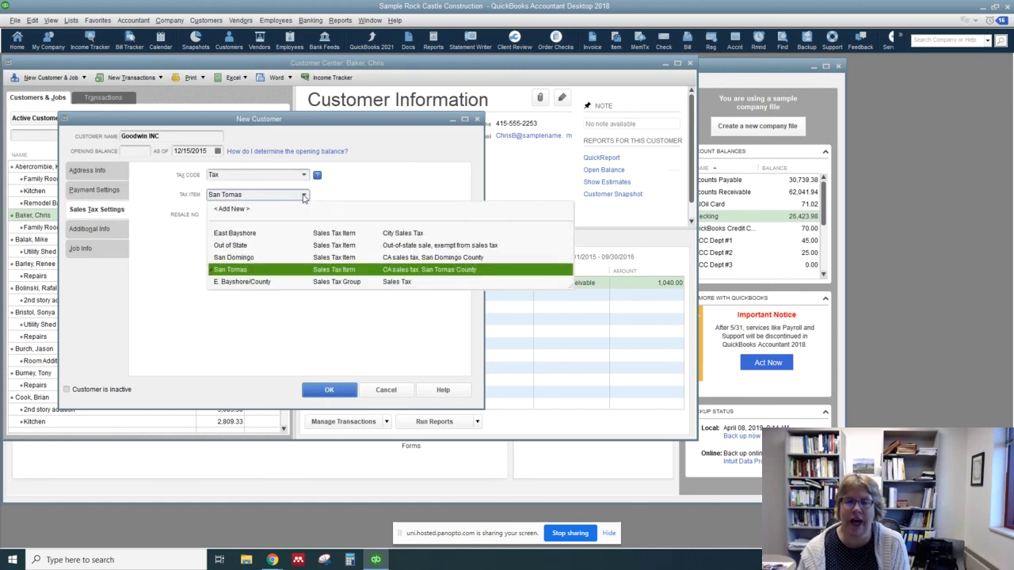
click(248, 234)
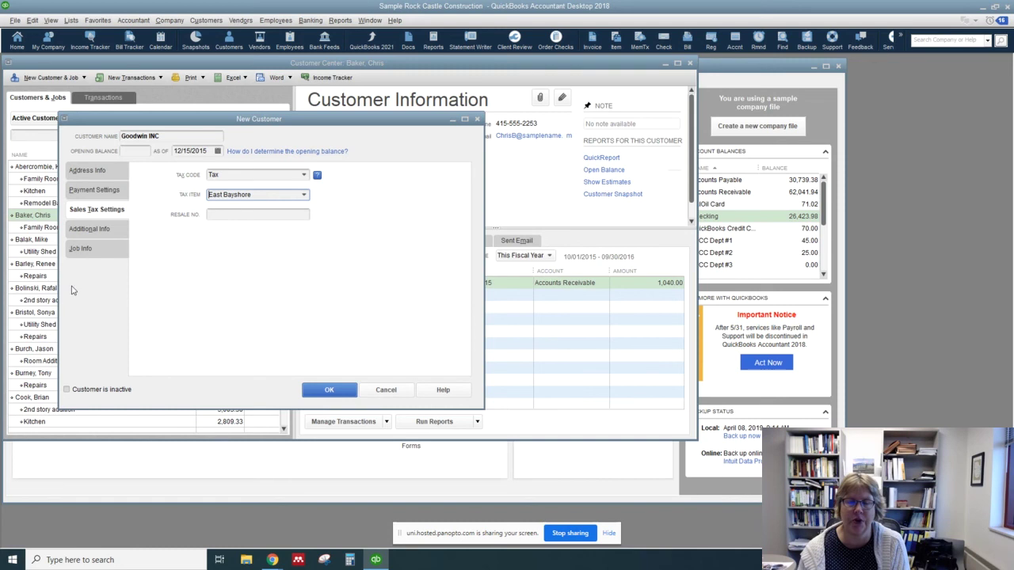
click(93, 230)
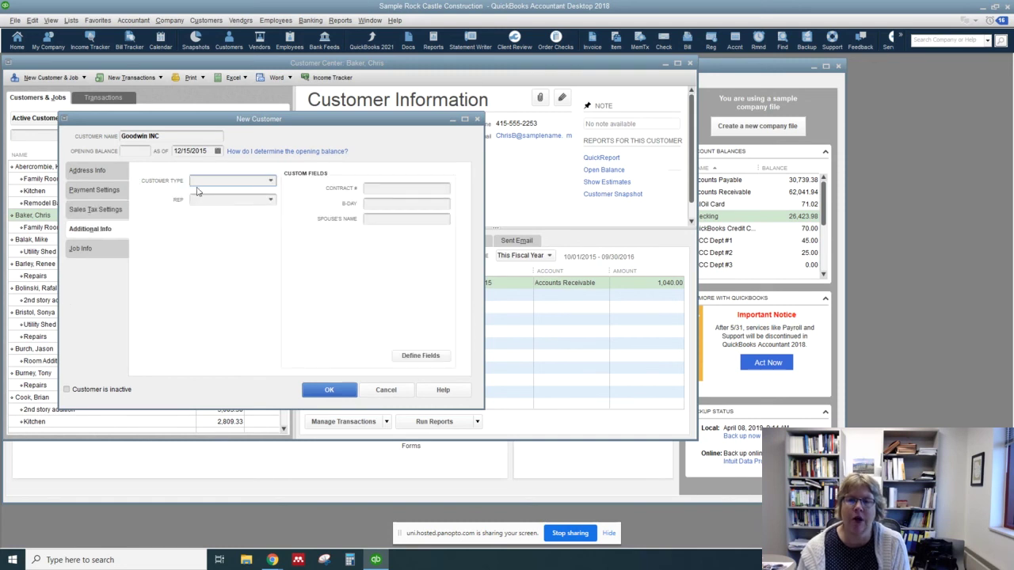
Set Goodwin Inc's customer type to Commercial.
click(271, 183)
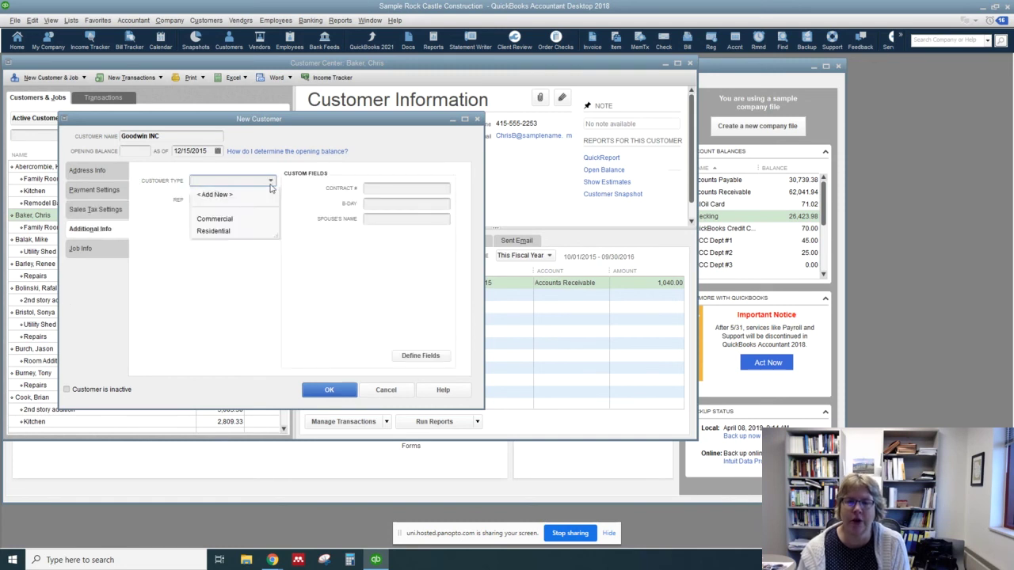
click(215, 219)
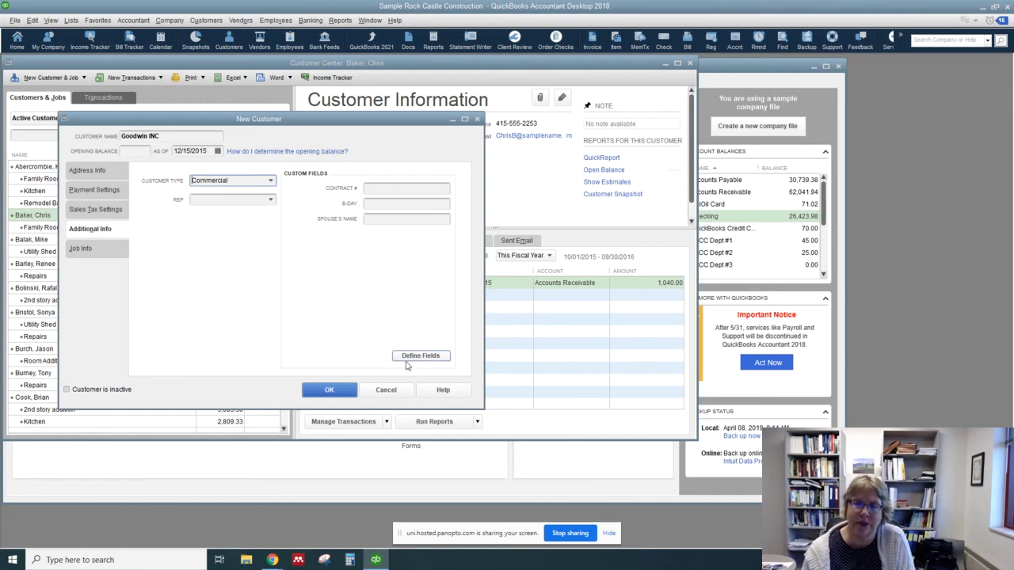
Create a Credit Rating custom name field enabled for customers and acknowledge the notice.
click(408, 361)
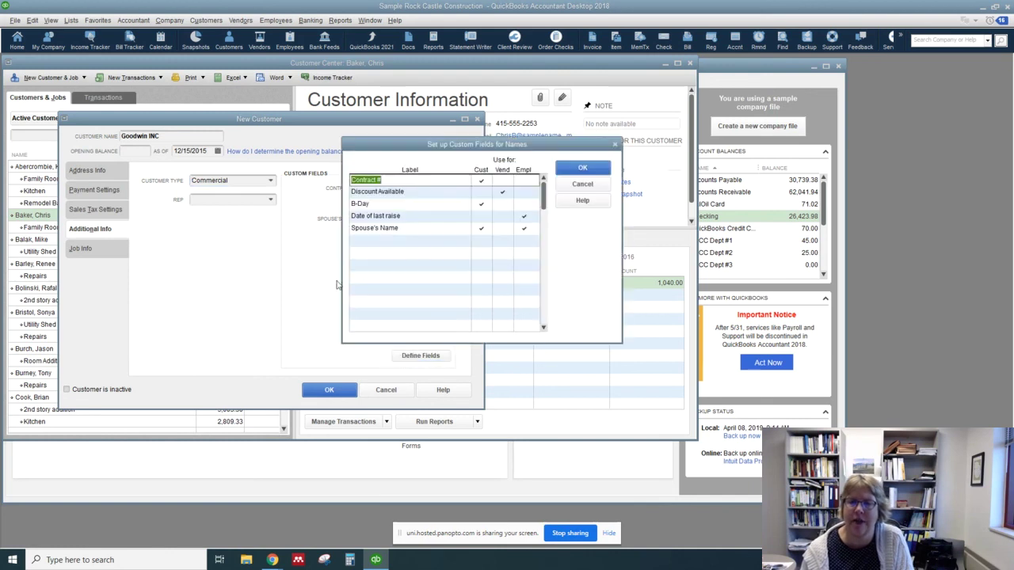
click(362, 243)
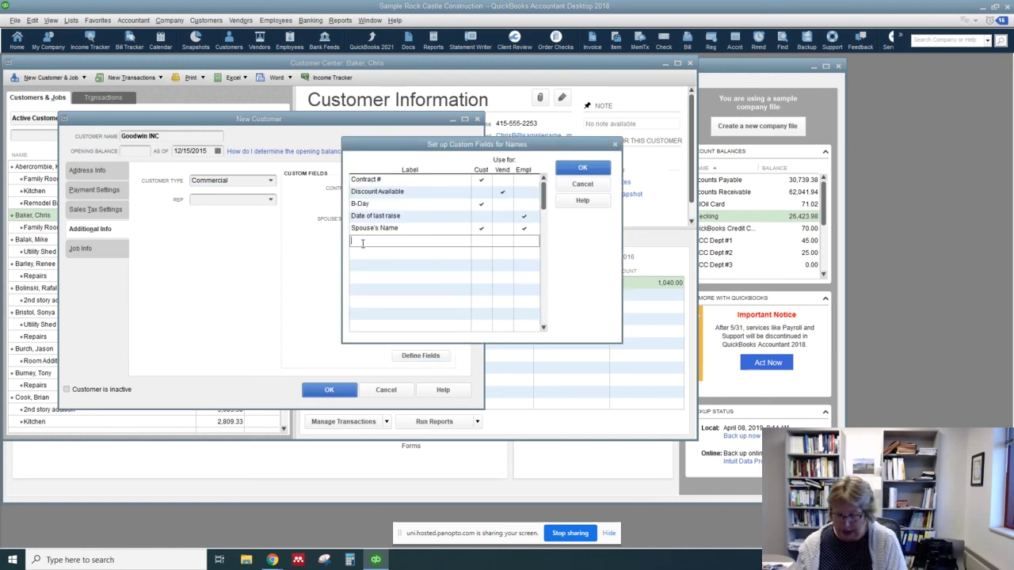
text(Credit)
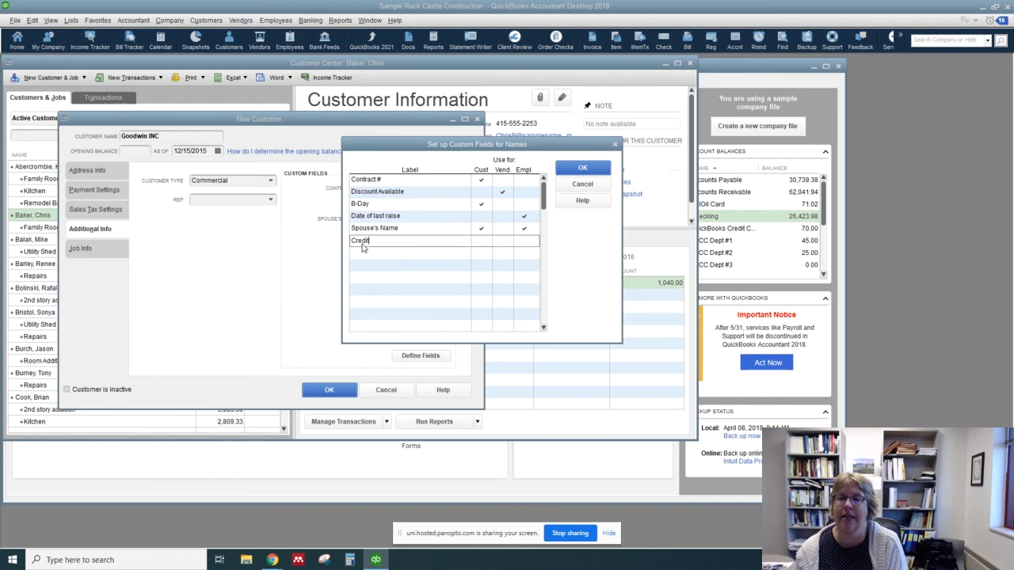
text( Rating)
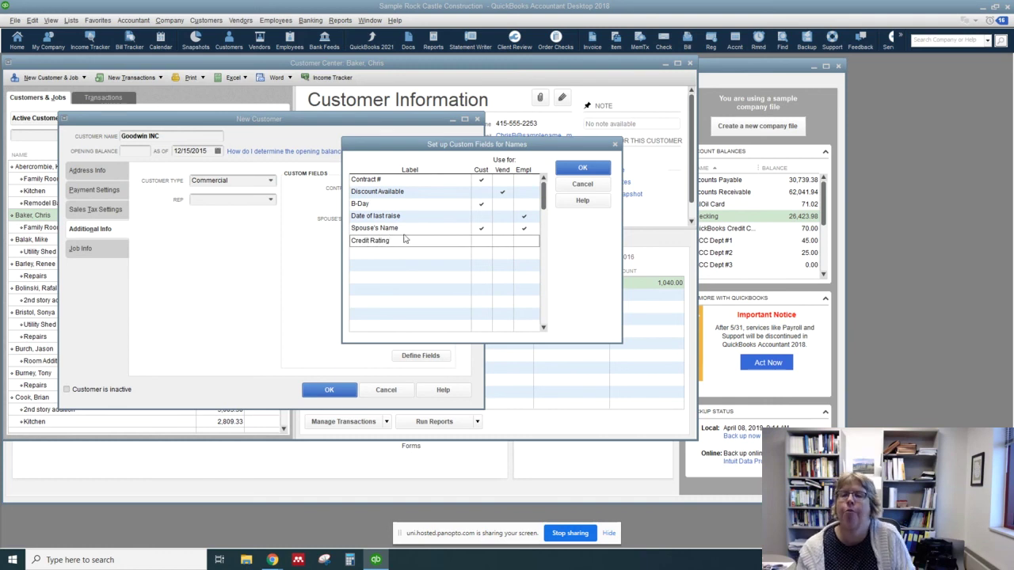
click(478, 241)
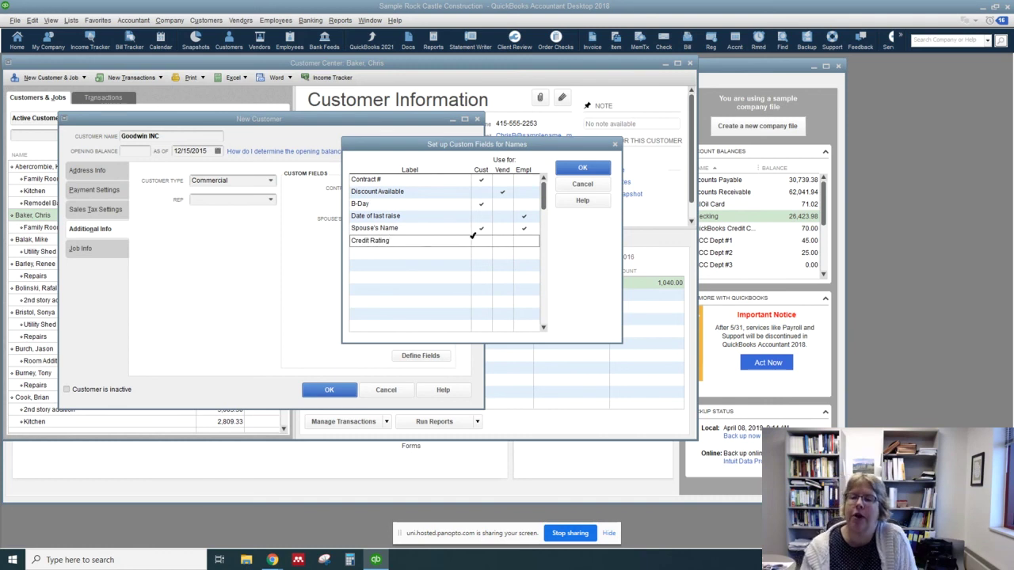
click(583, 169)
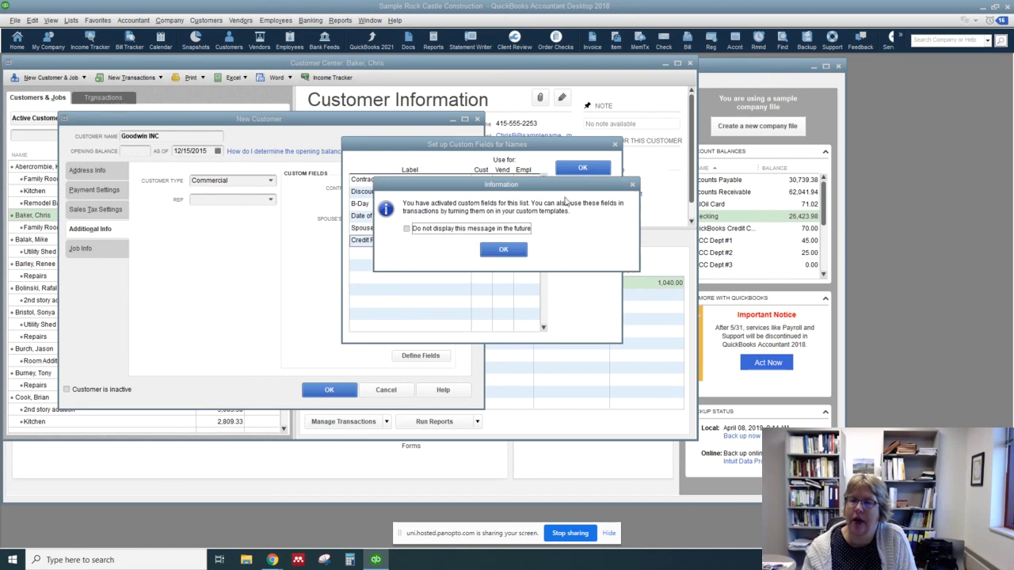
click(502, 250)
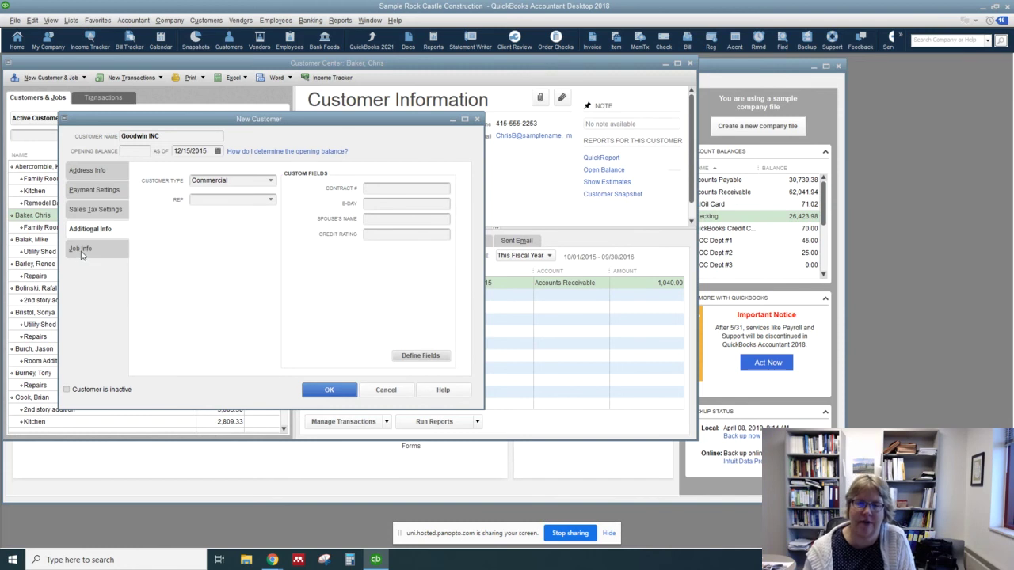
click(81, 249)
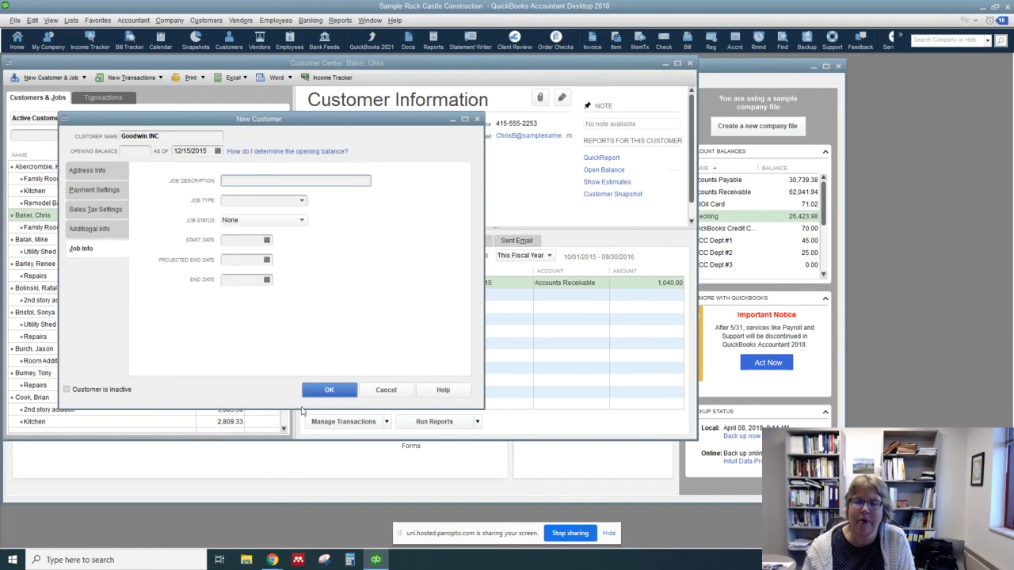
Save Goodwin Inc as a new customer in the Customer Center.
click(328, 391)
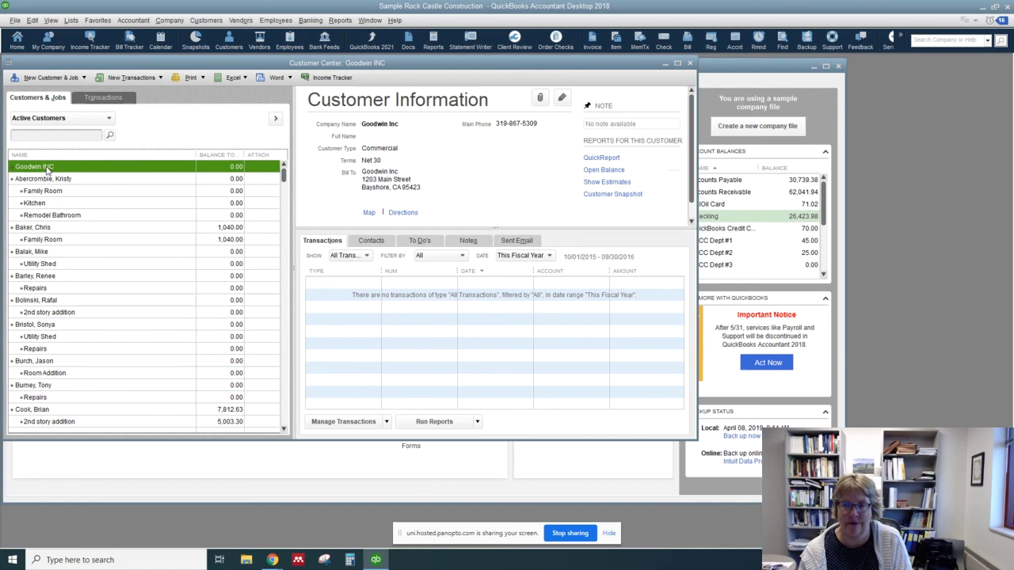
click(83, 78)
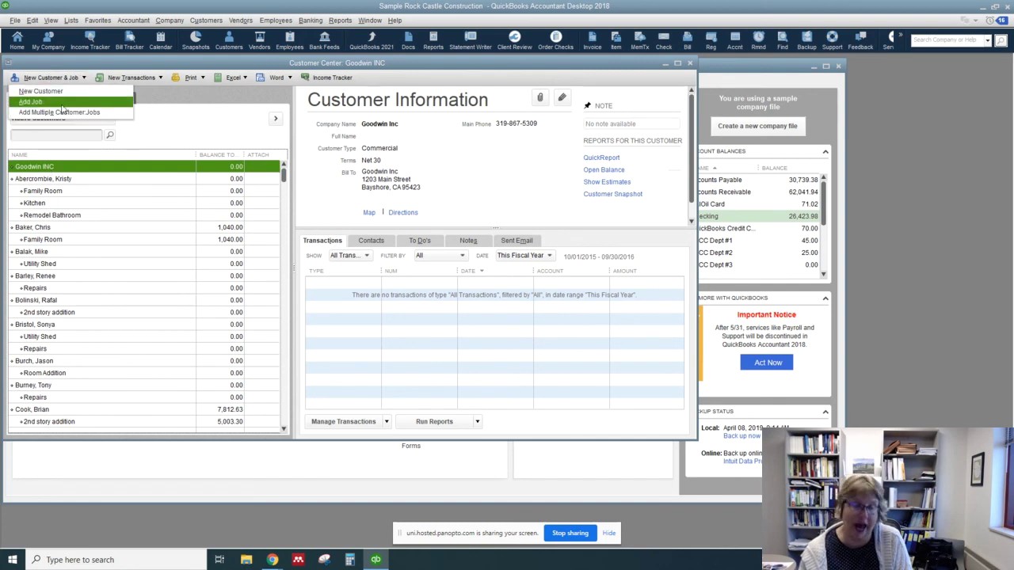
Add an Office Repairs job with job type Repairs under Goodwin Inc.
click(32, 102)
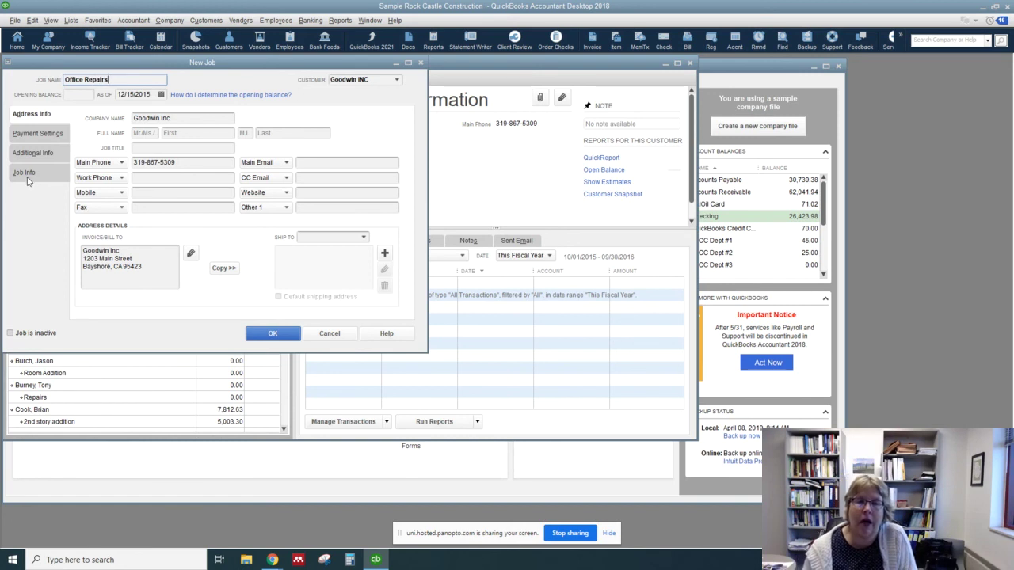
key(Tab)
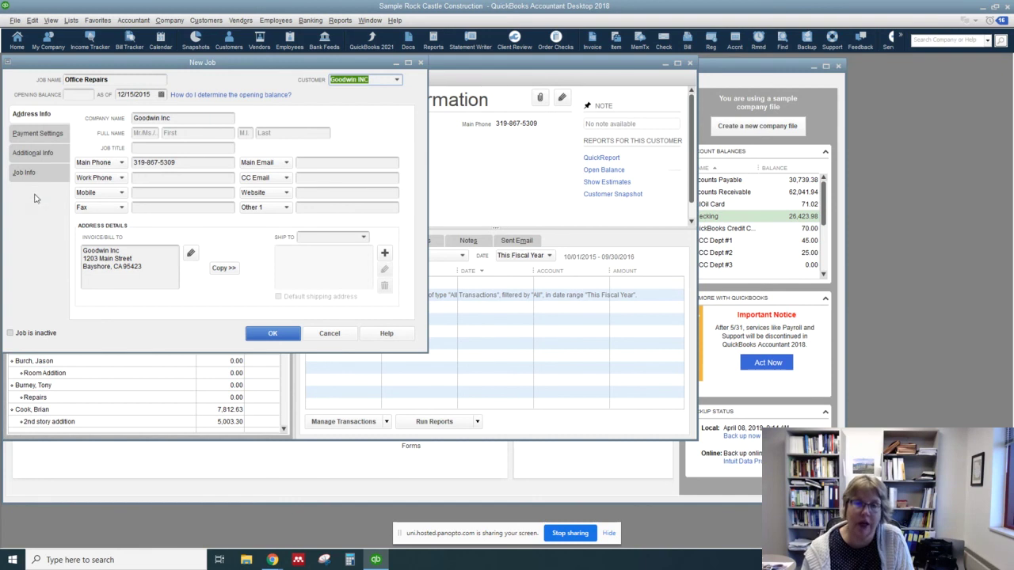
click(36, 177)
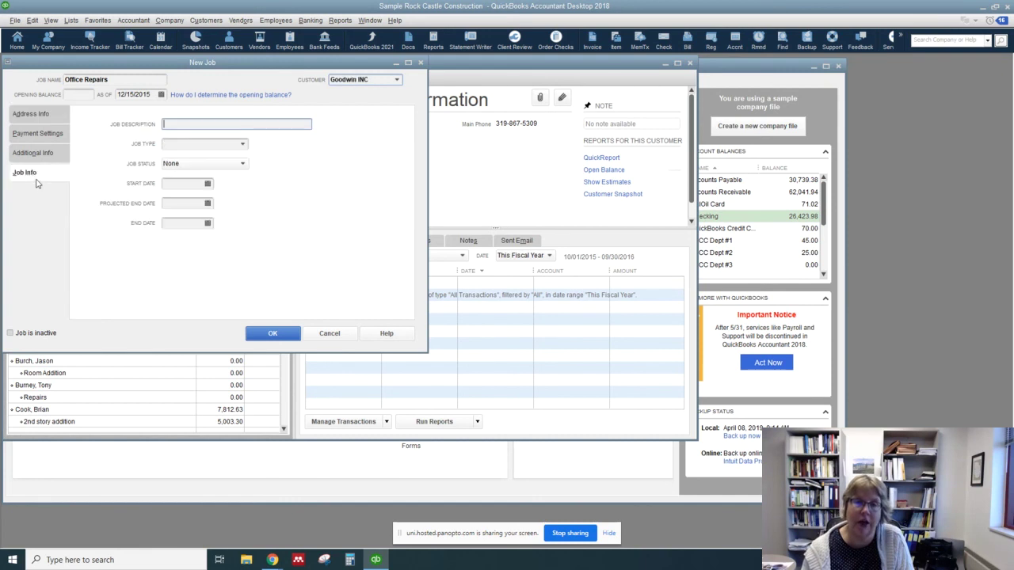
click(242, 144)
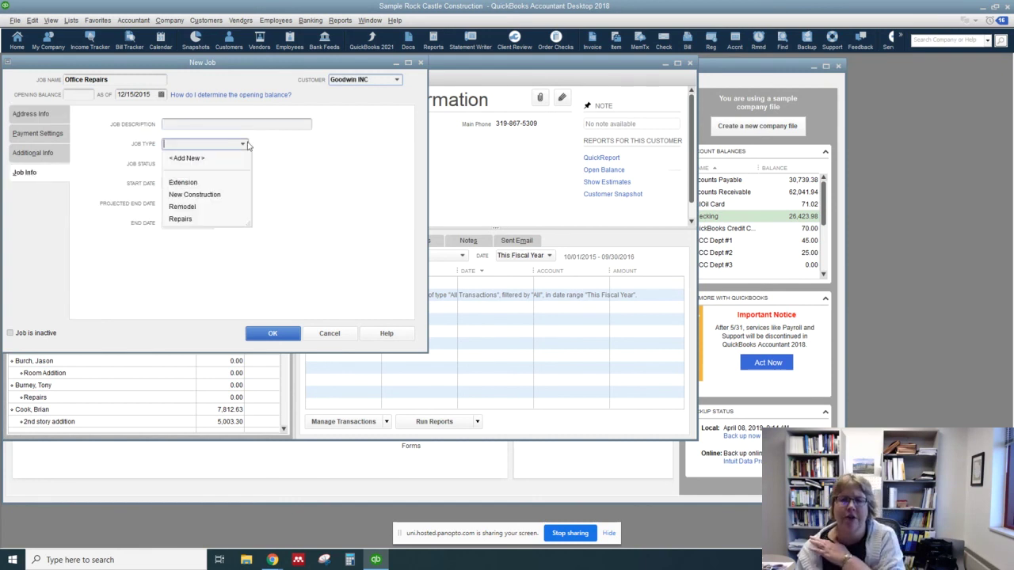
click(202, 222)
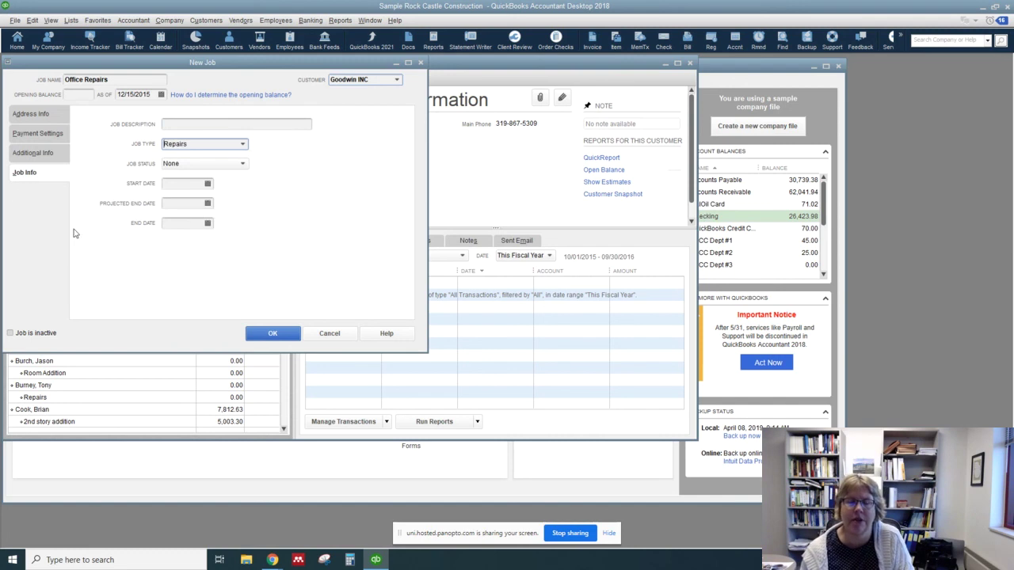
click(272, 334)
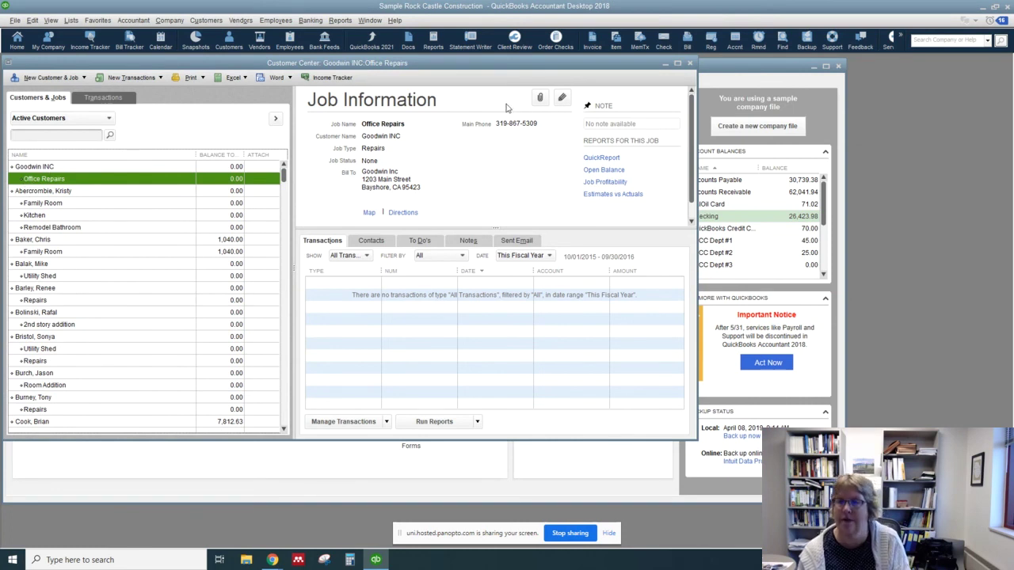
click(690, 66)
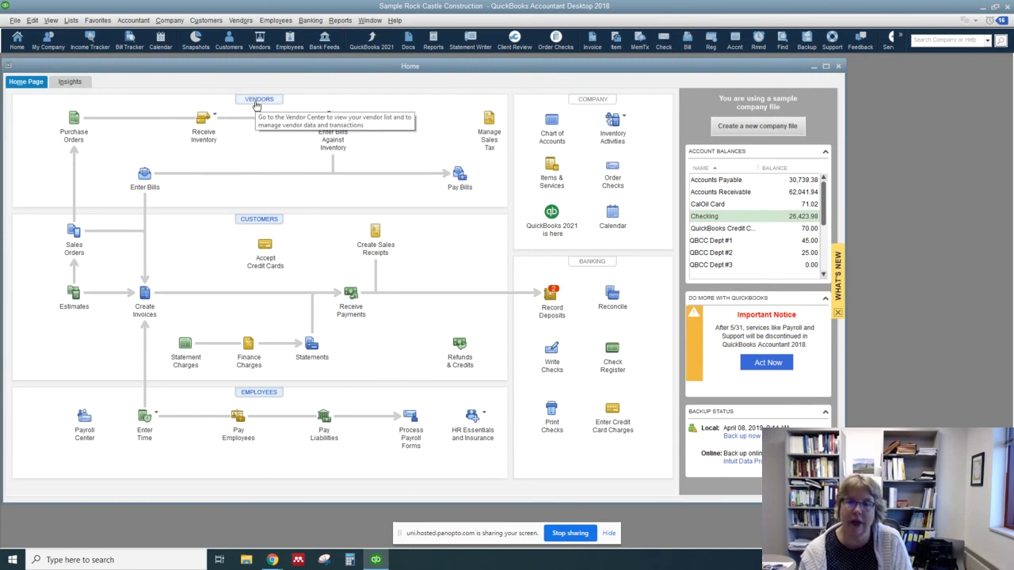
Start a new vendor record named Hughes Electric from the Vendor Center.
click(259, 101)
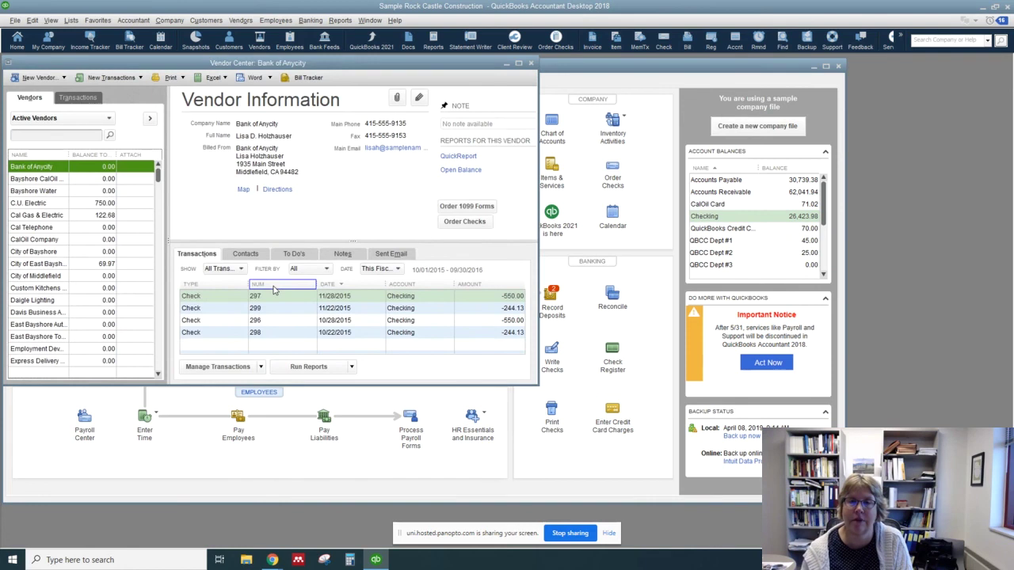
click(66, 77)
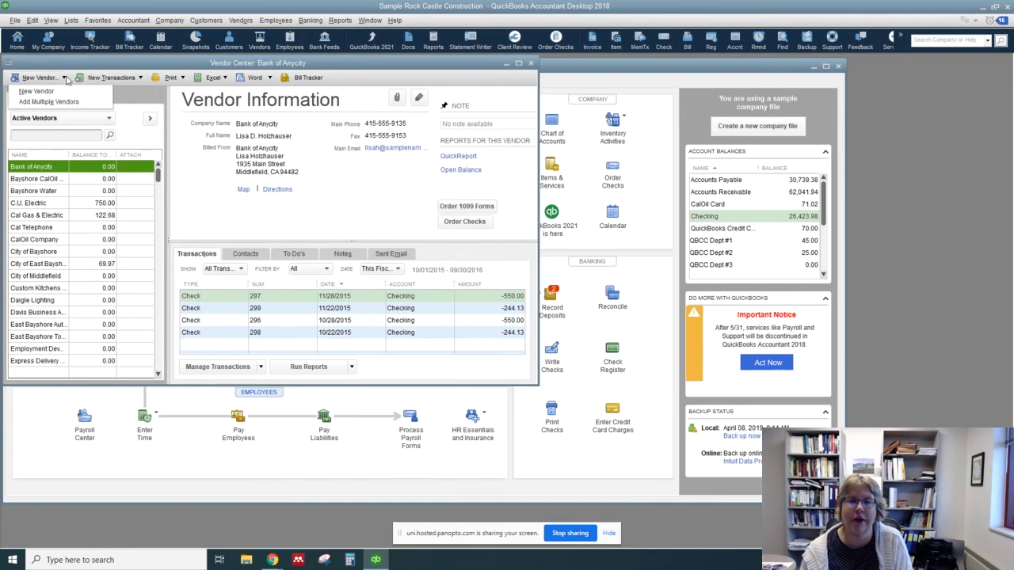
click(38, 91)
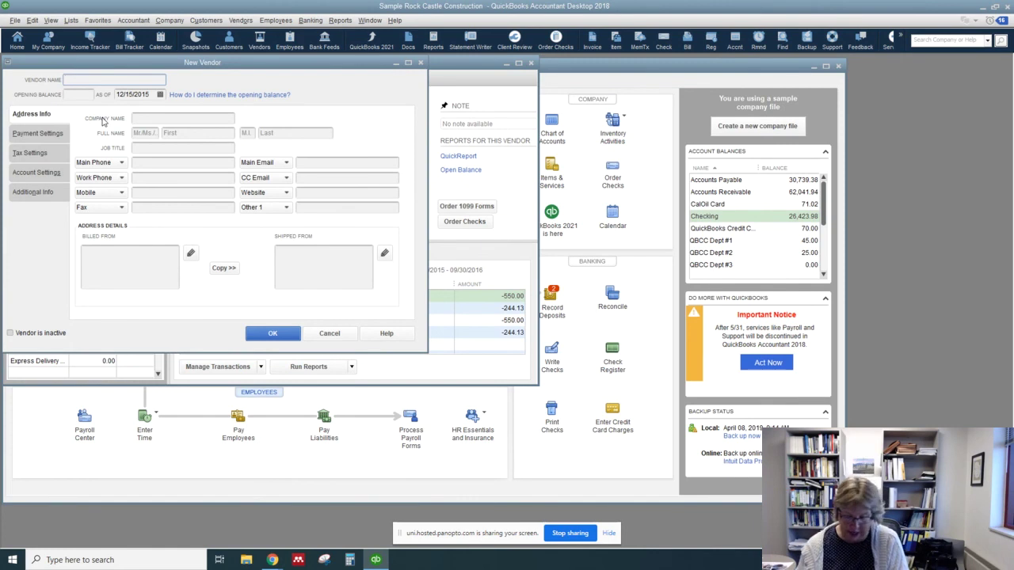
text(Hughes Electic)
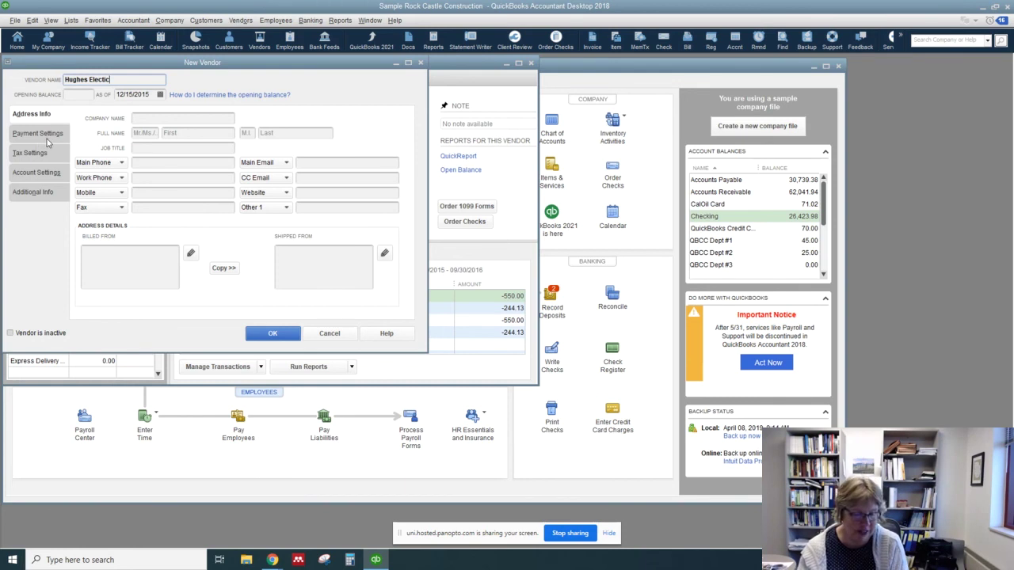
Give Hughes Electric payment terms of 2% 10 Net 30 and an 8000 credit limit.
click(47, 138)
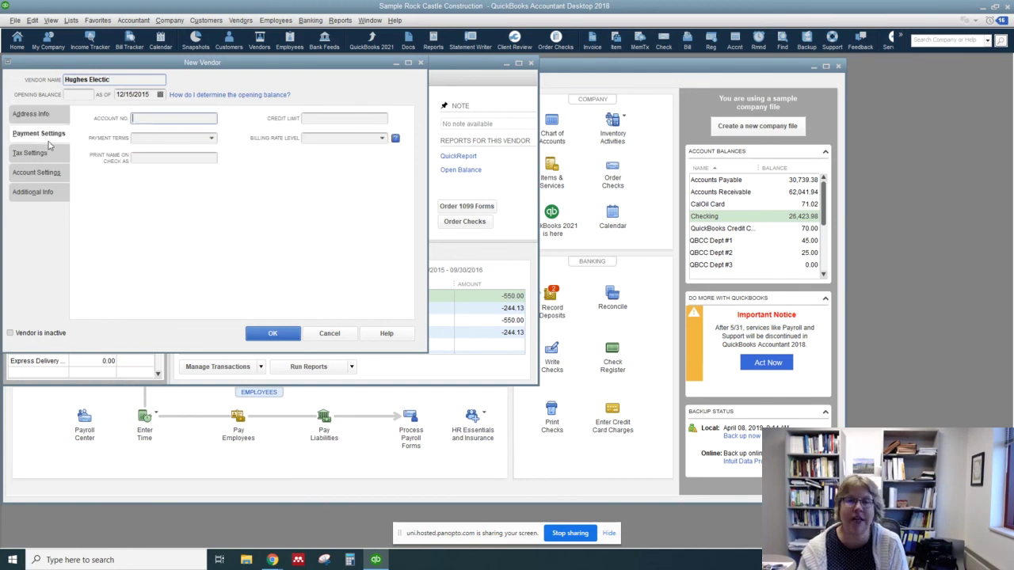
click(212, 138)
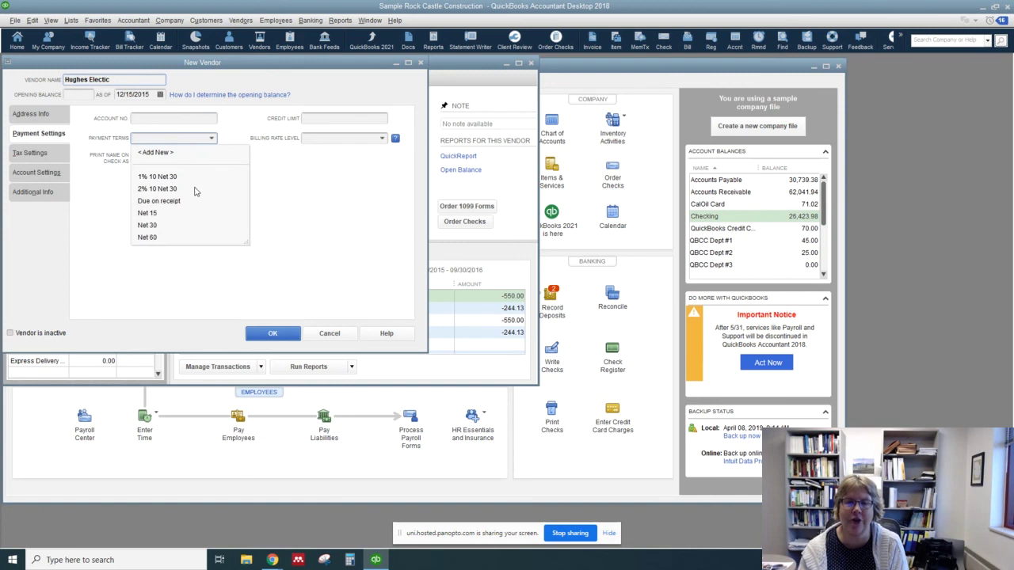
click(195, 190)
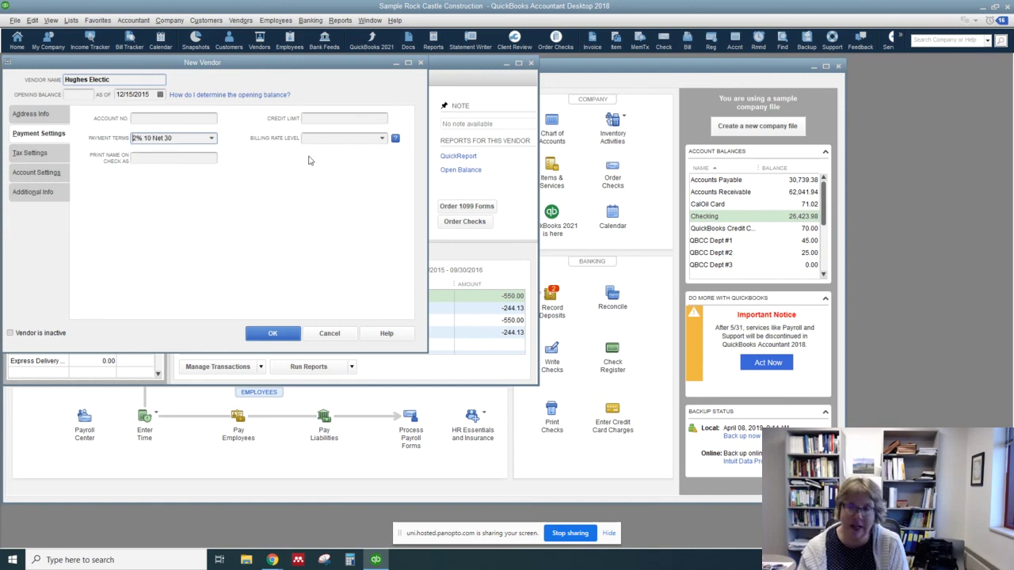
click(322, 121)
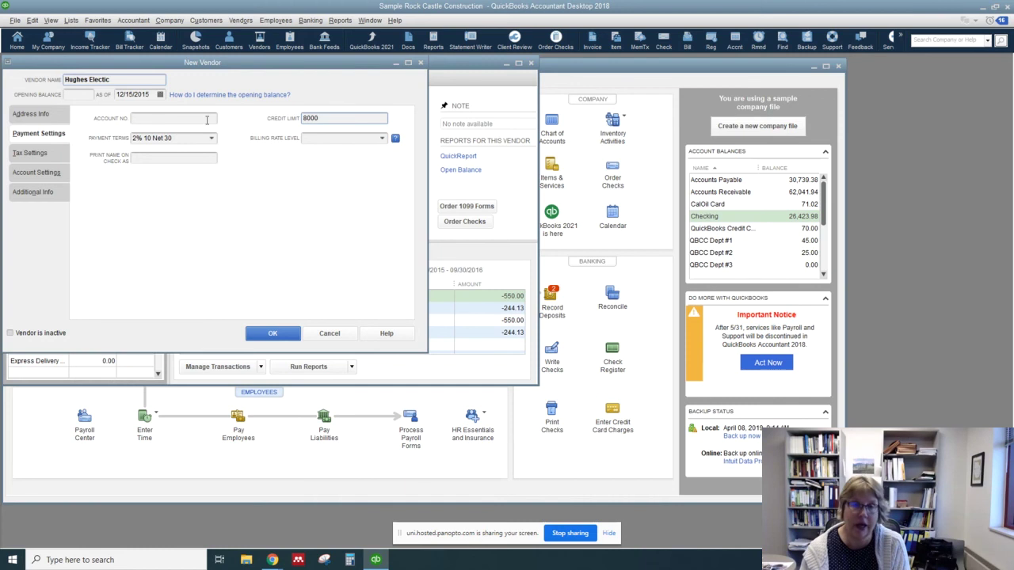
Set Hughes Electric's vendor type to Subcontractors and save the vendor.
click(24, 198)
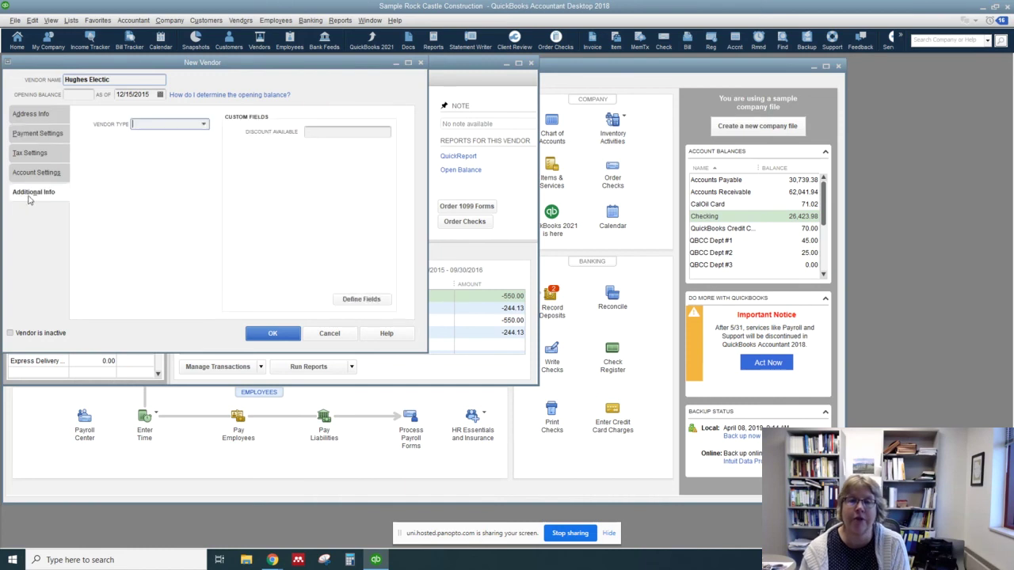
click(207, 127)
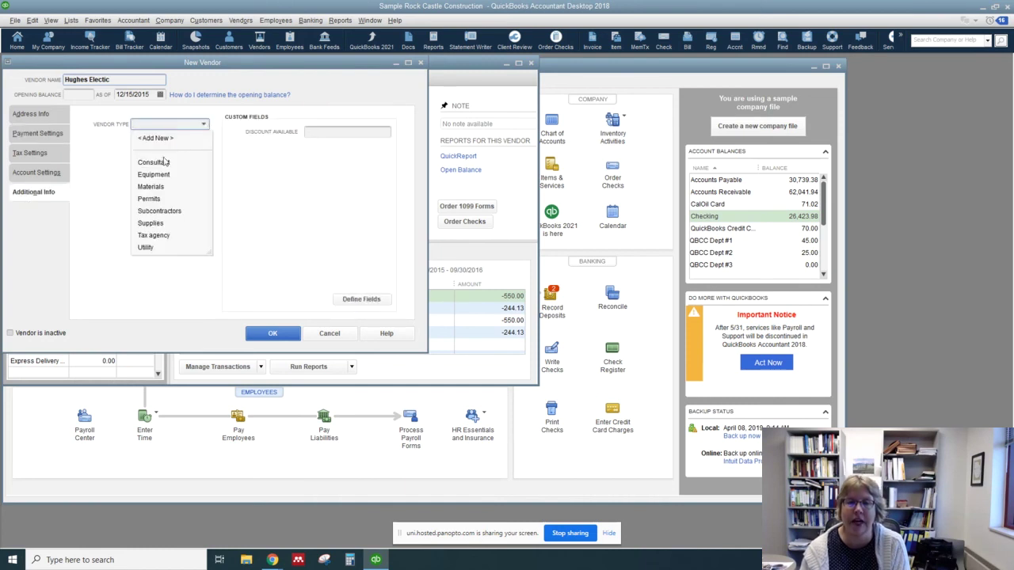
click(181, 214)
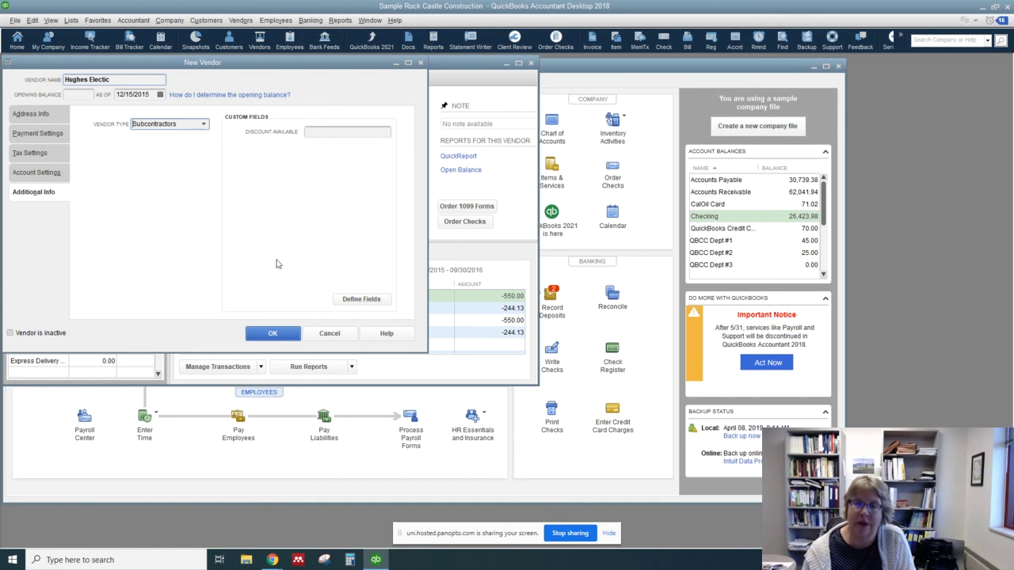
click(273, 333)
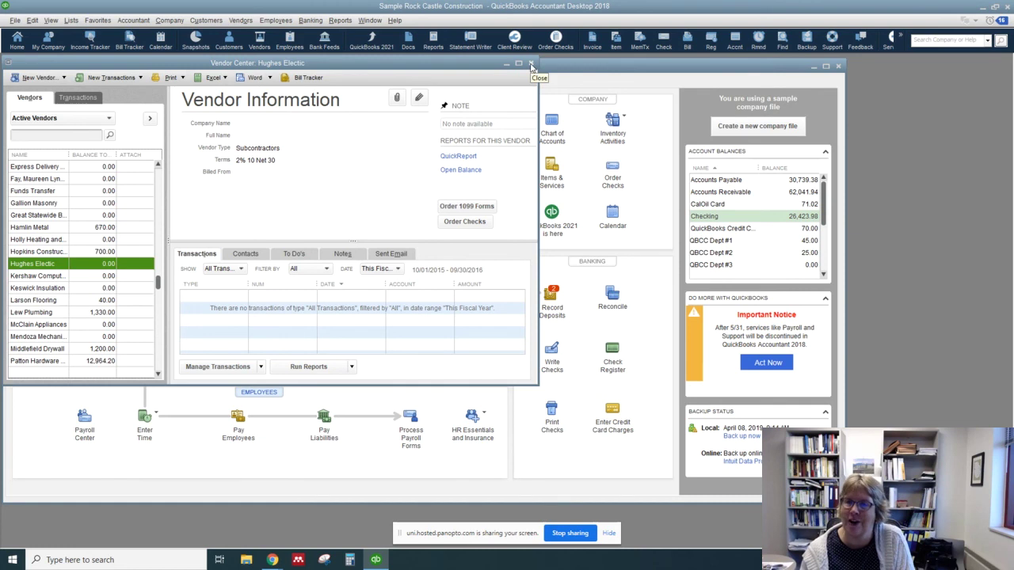
Close the Vendor Center to return to the Home page.
click(530, 65)
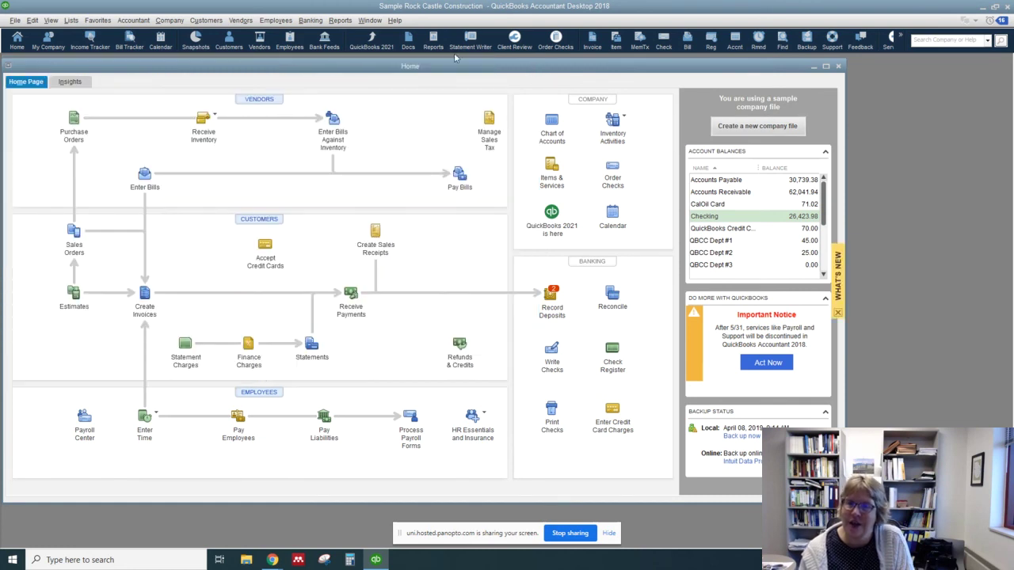